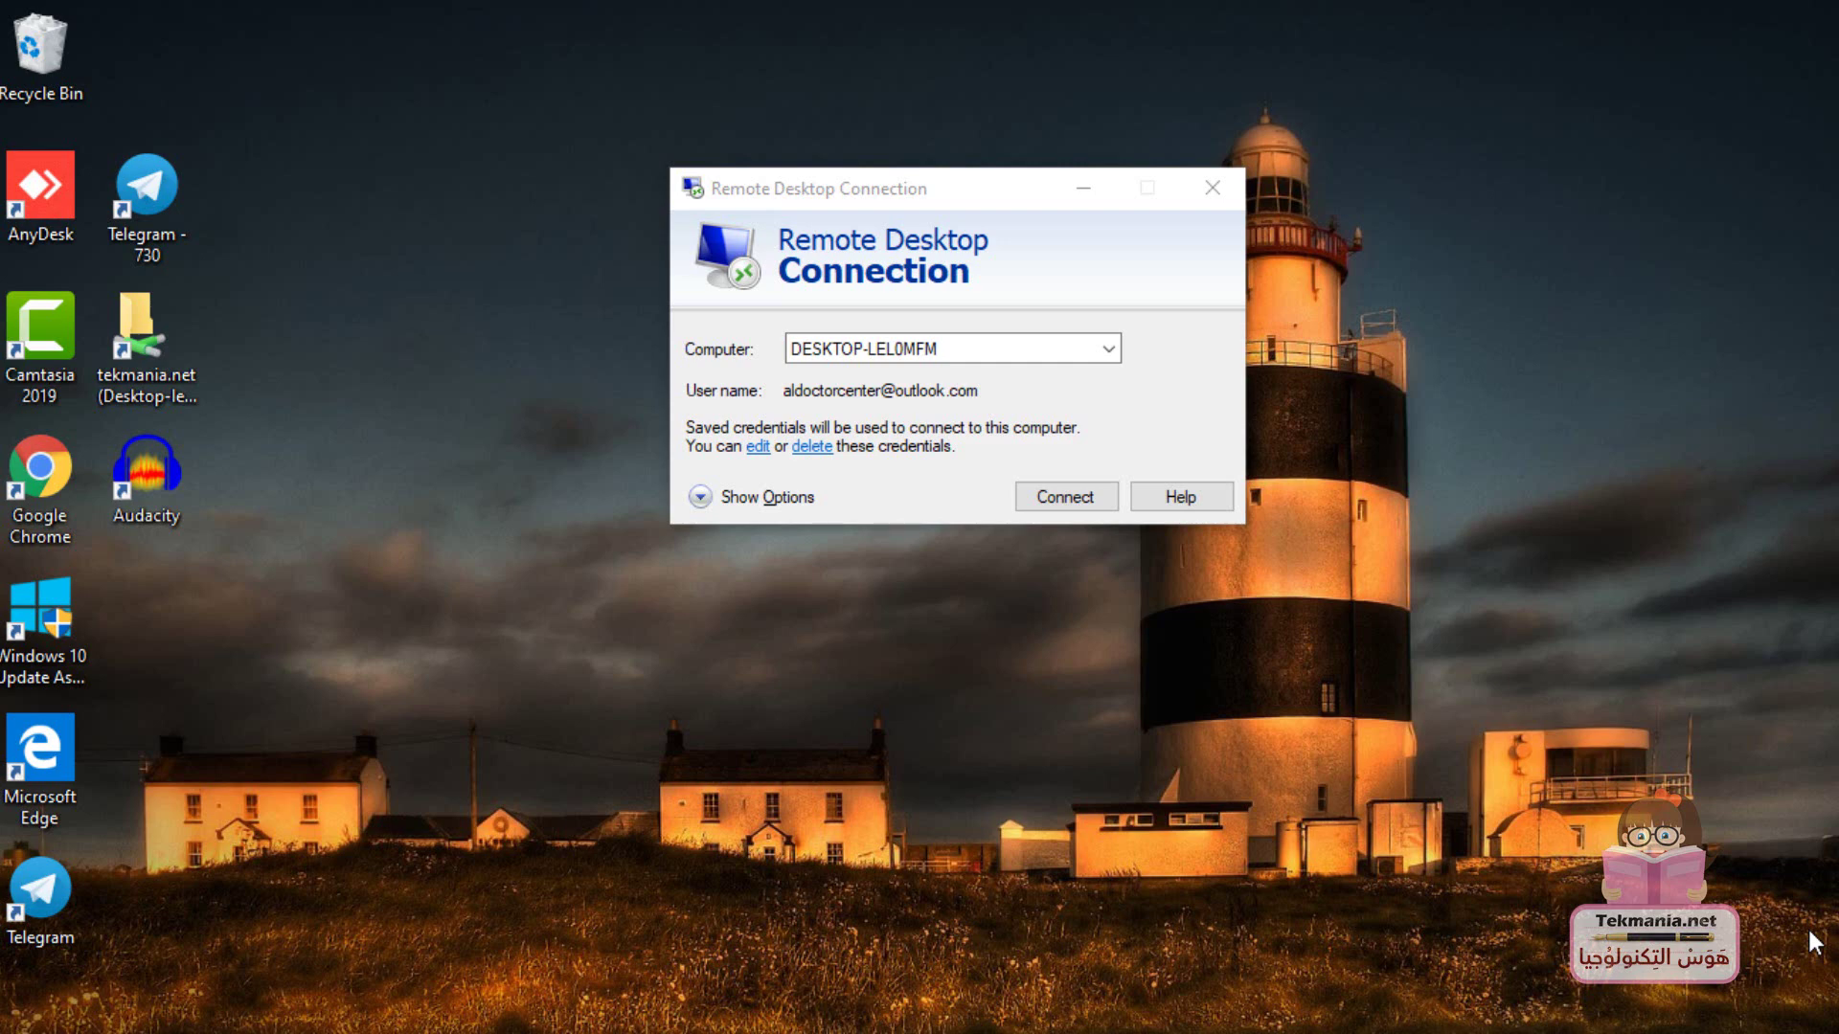
Reposition the Remote Desktop Connection window slightly and select the computer name in its Computer field
left_click_drag(943, 187, 958, 169)
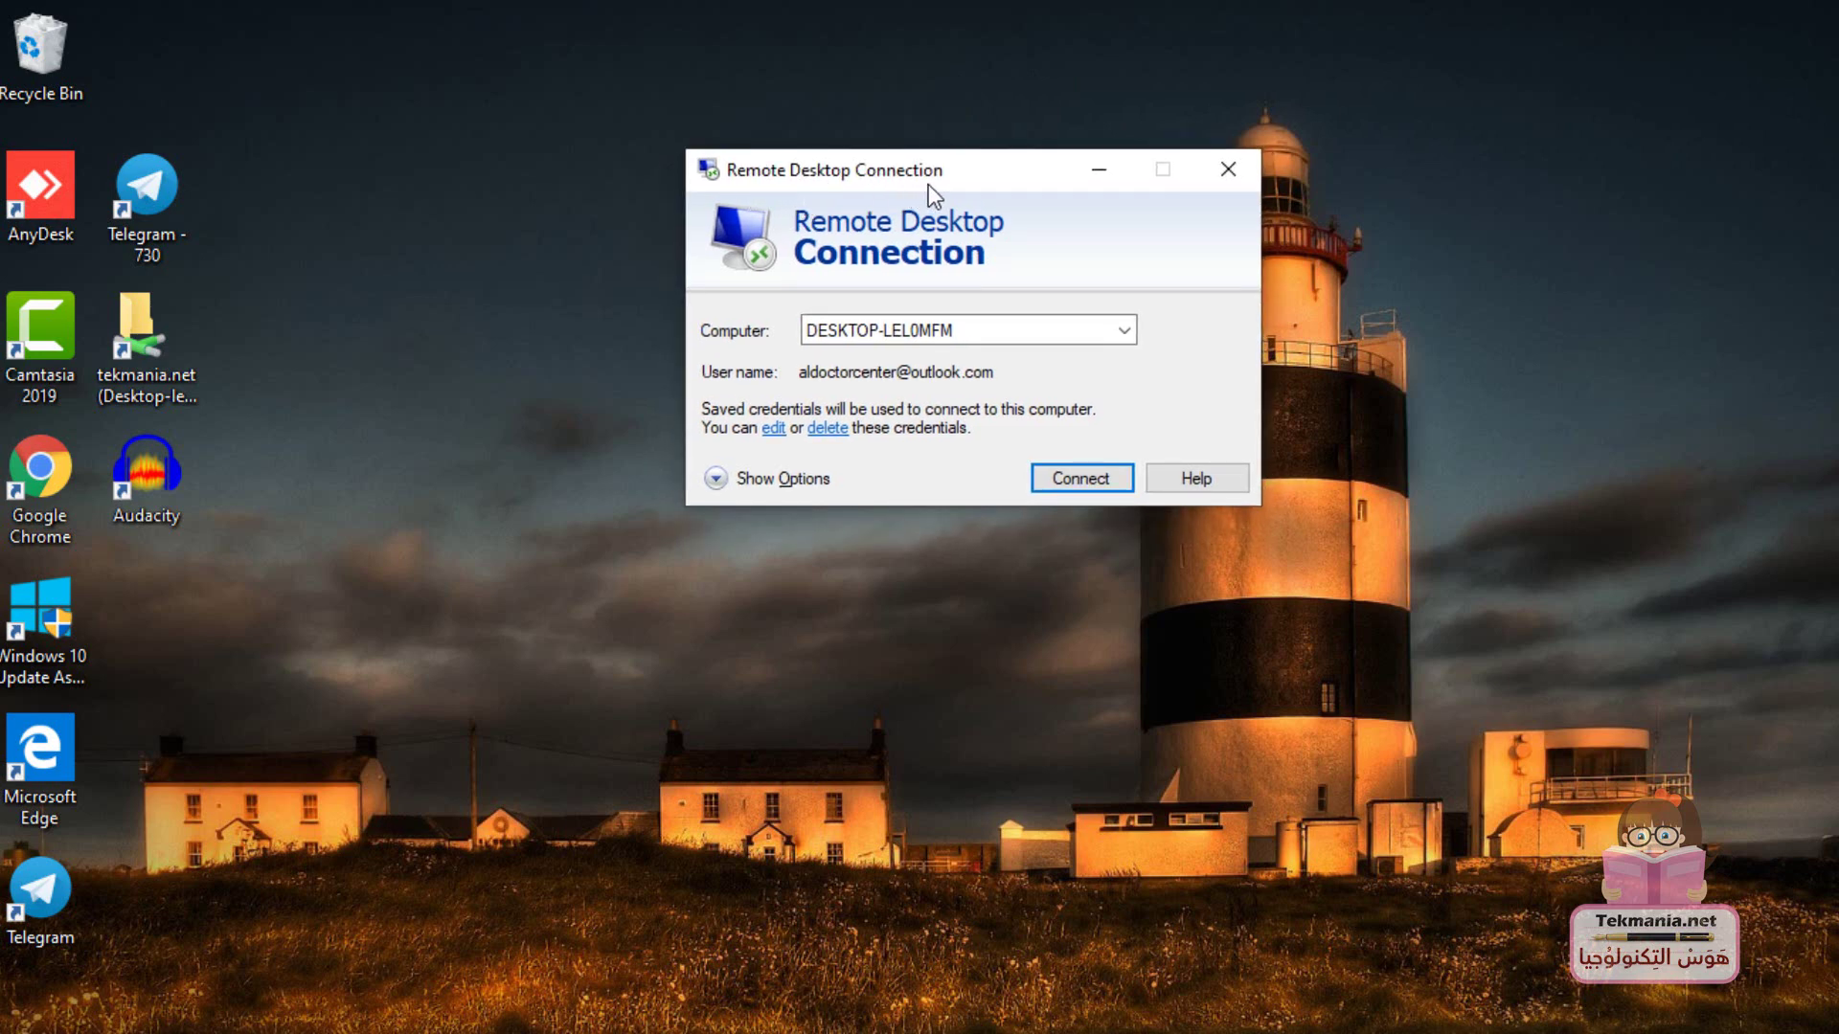
double_click(1015, 329)
left_click(1015, 329)
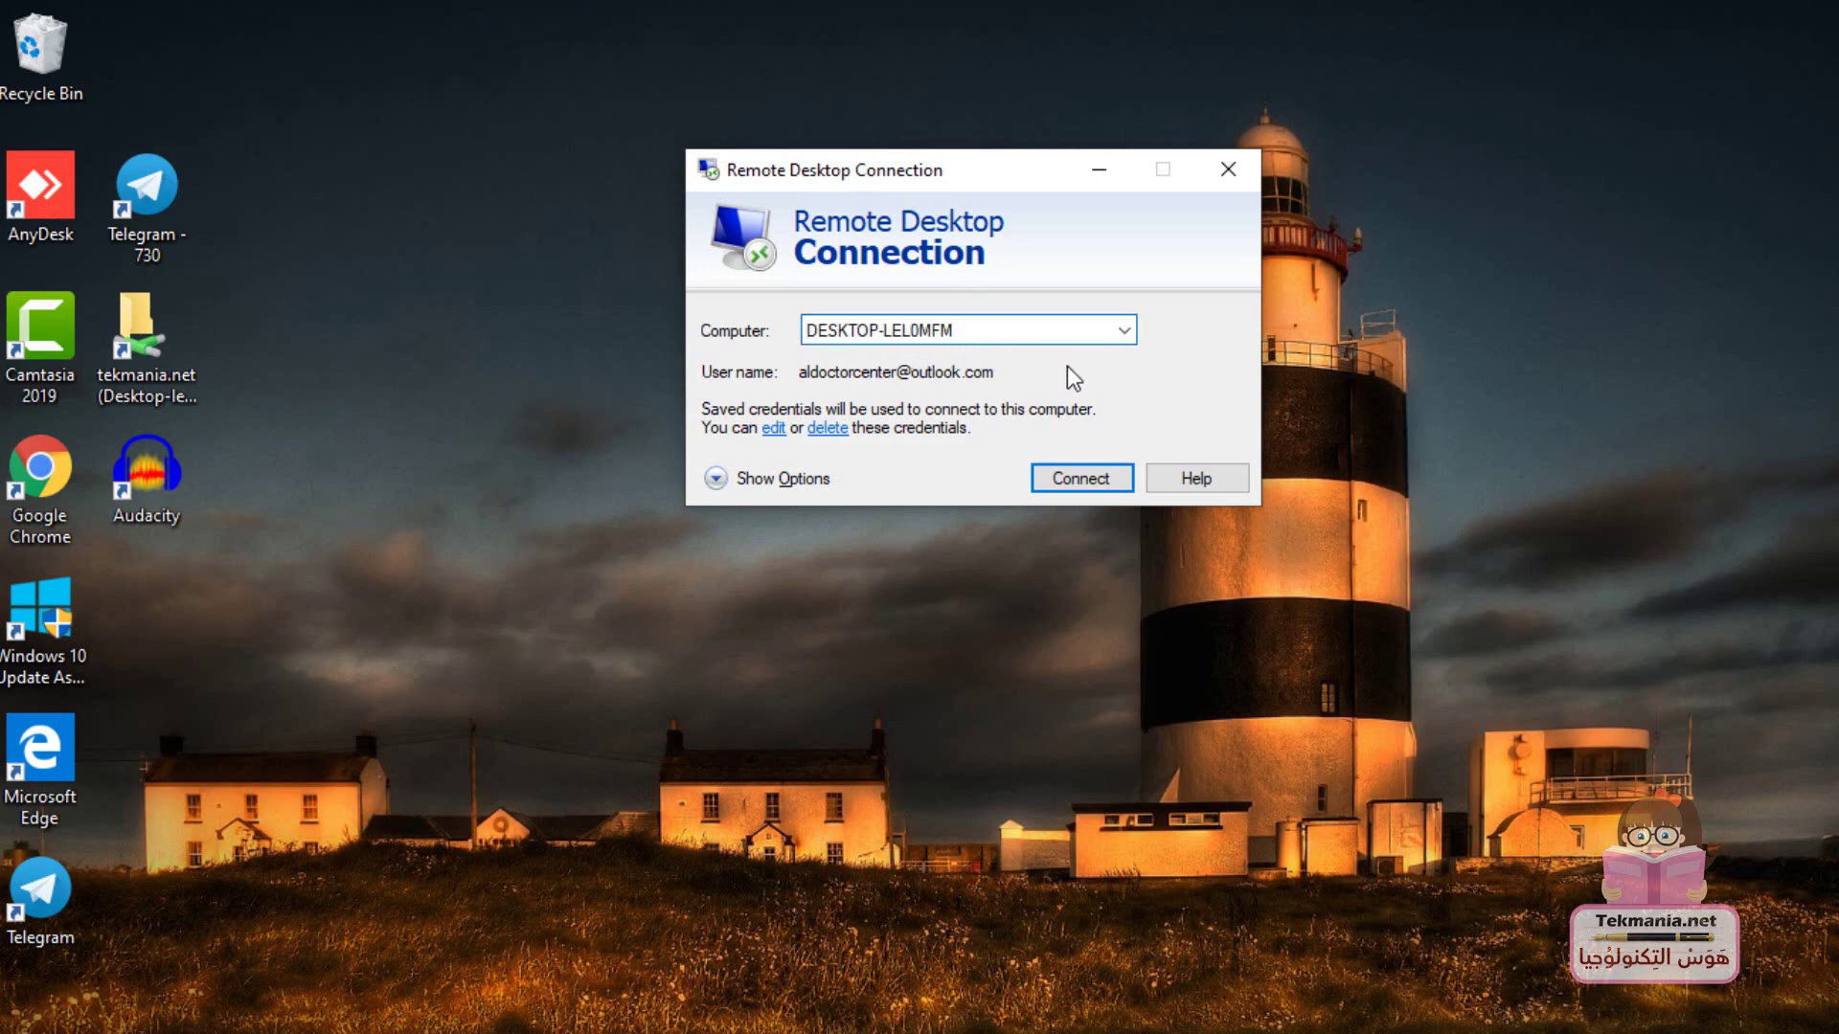
left_click_drag(1009, 330, 796, 334)
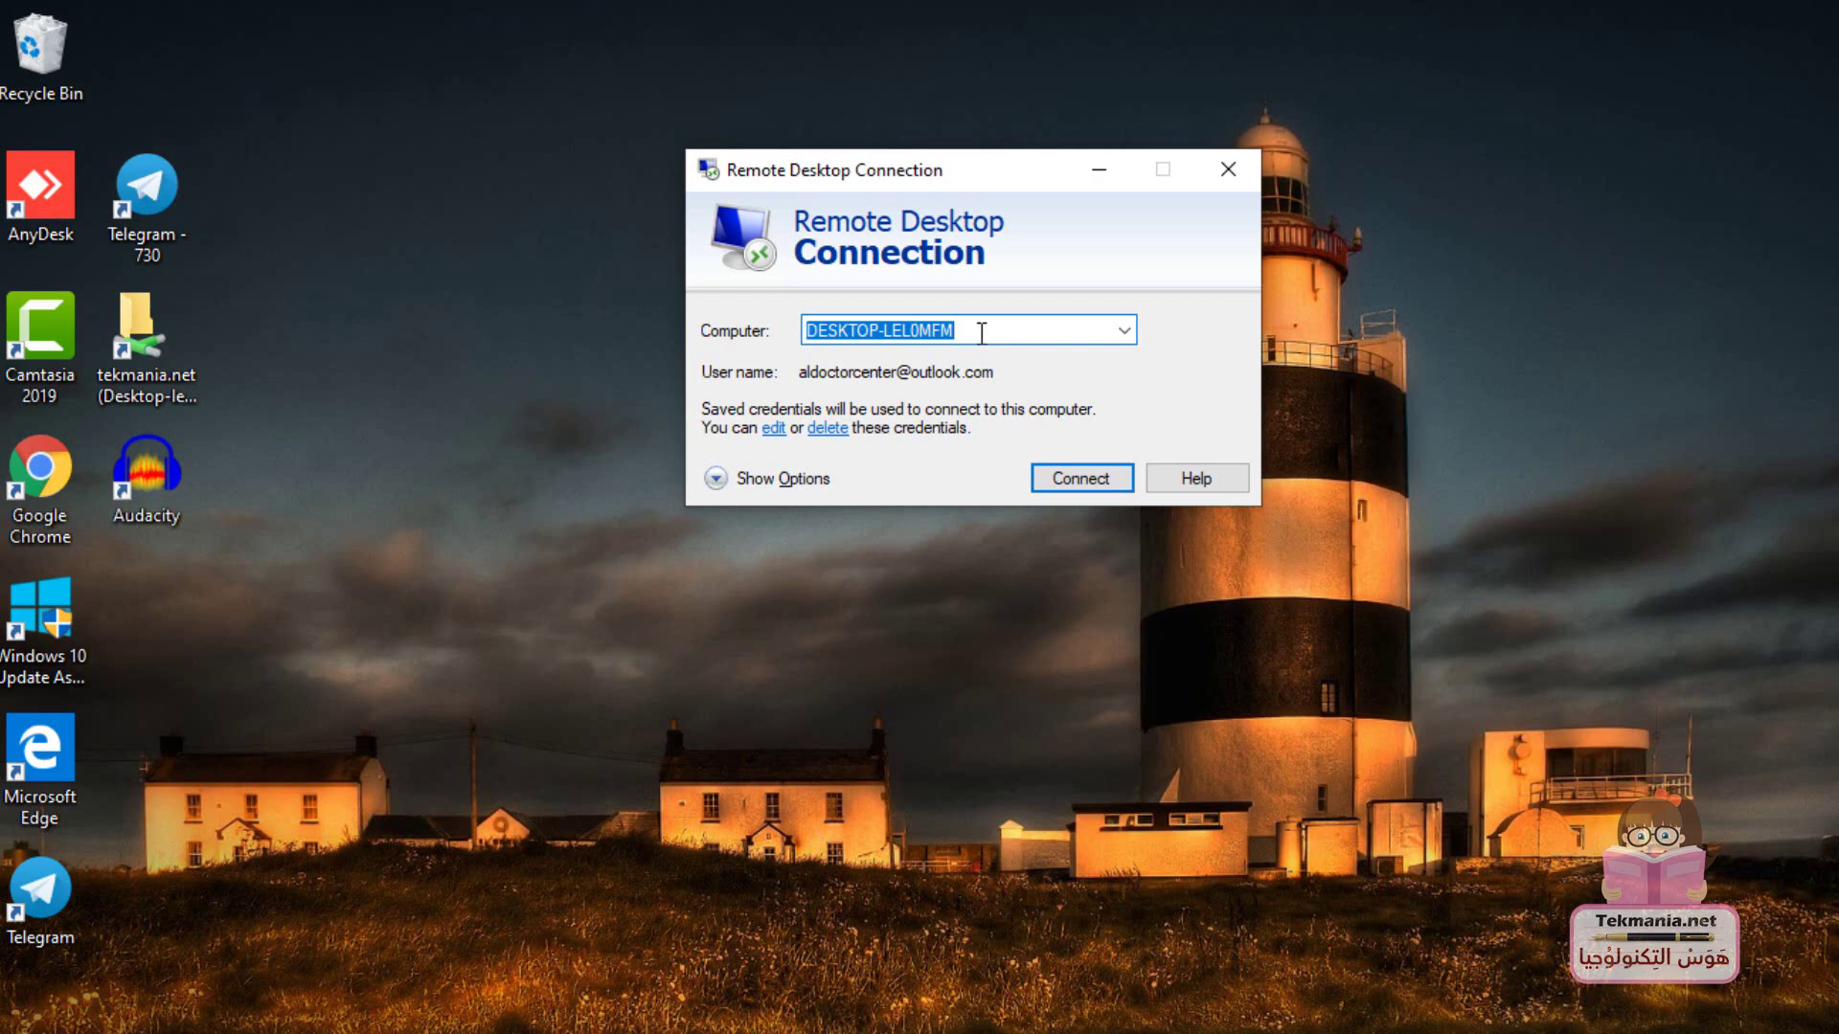
left_click_drag(985, 326, 793, 333)
Switch to File Explorer and open the computer name settings from the system properties of This PC
key("alt+Tab")
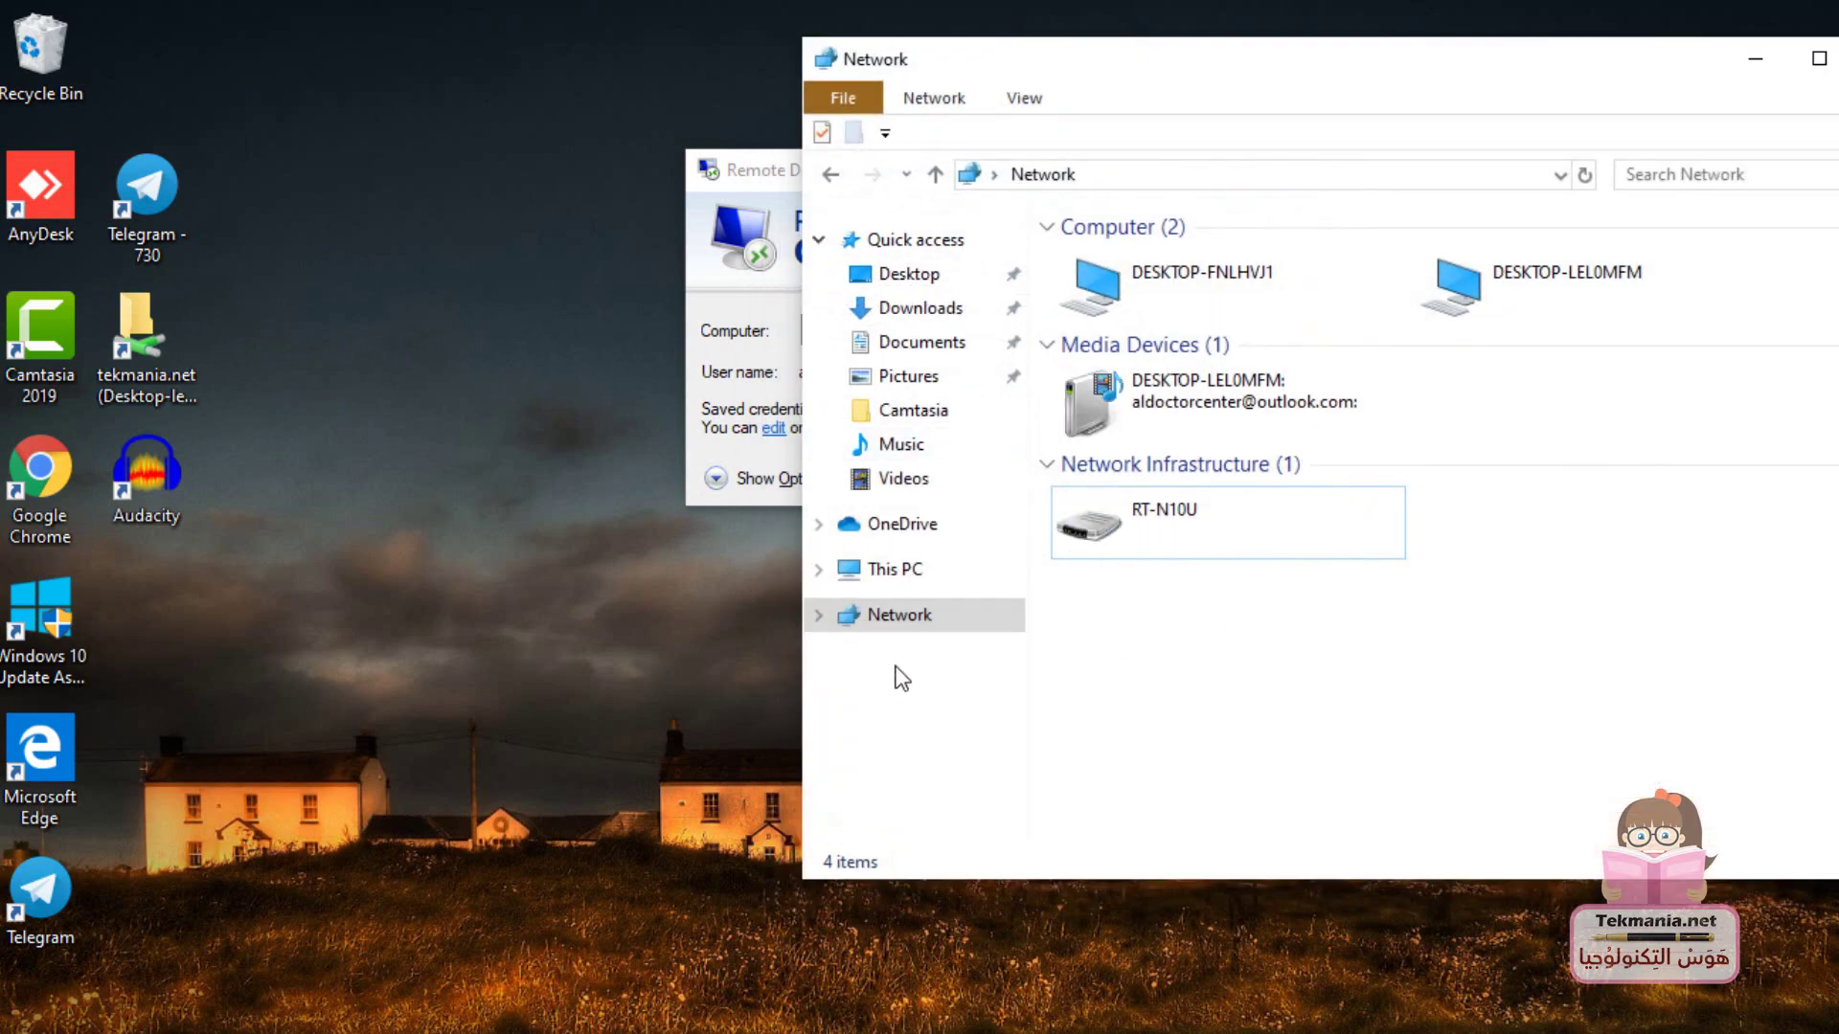
left_click(894, 574)
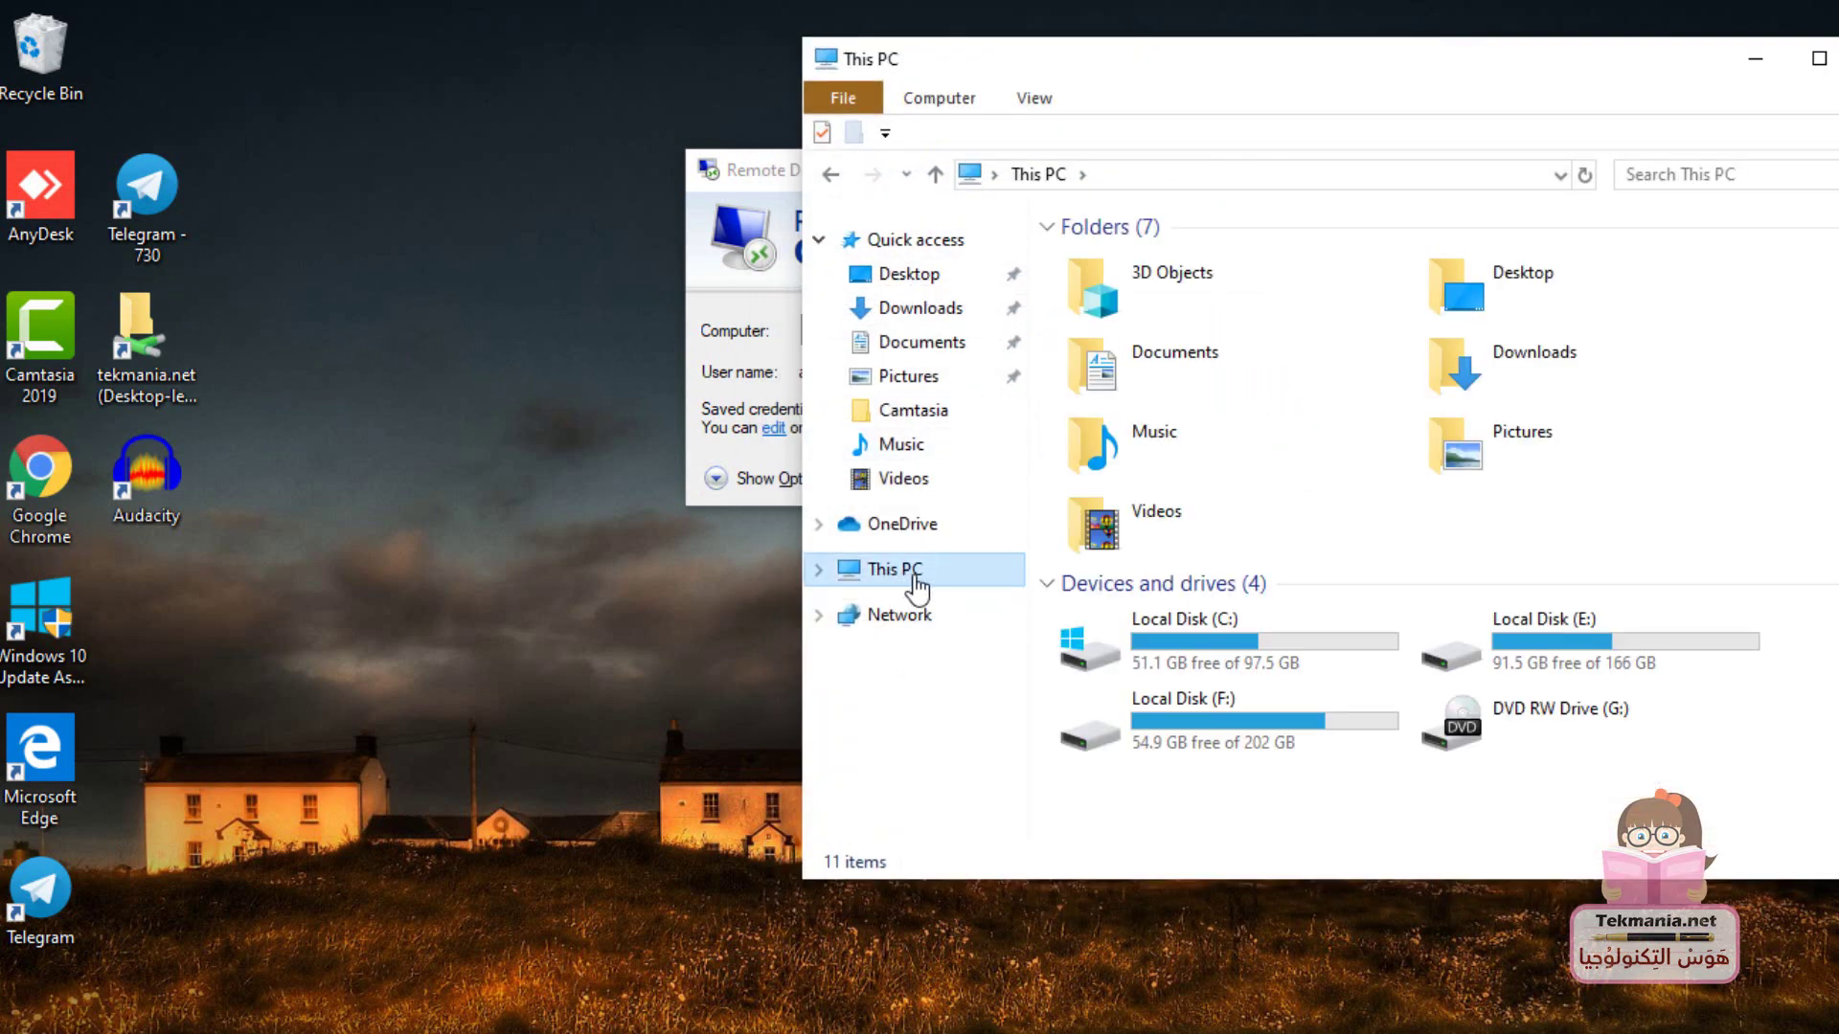
right_click(915, 578)
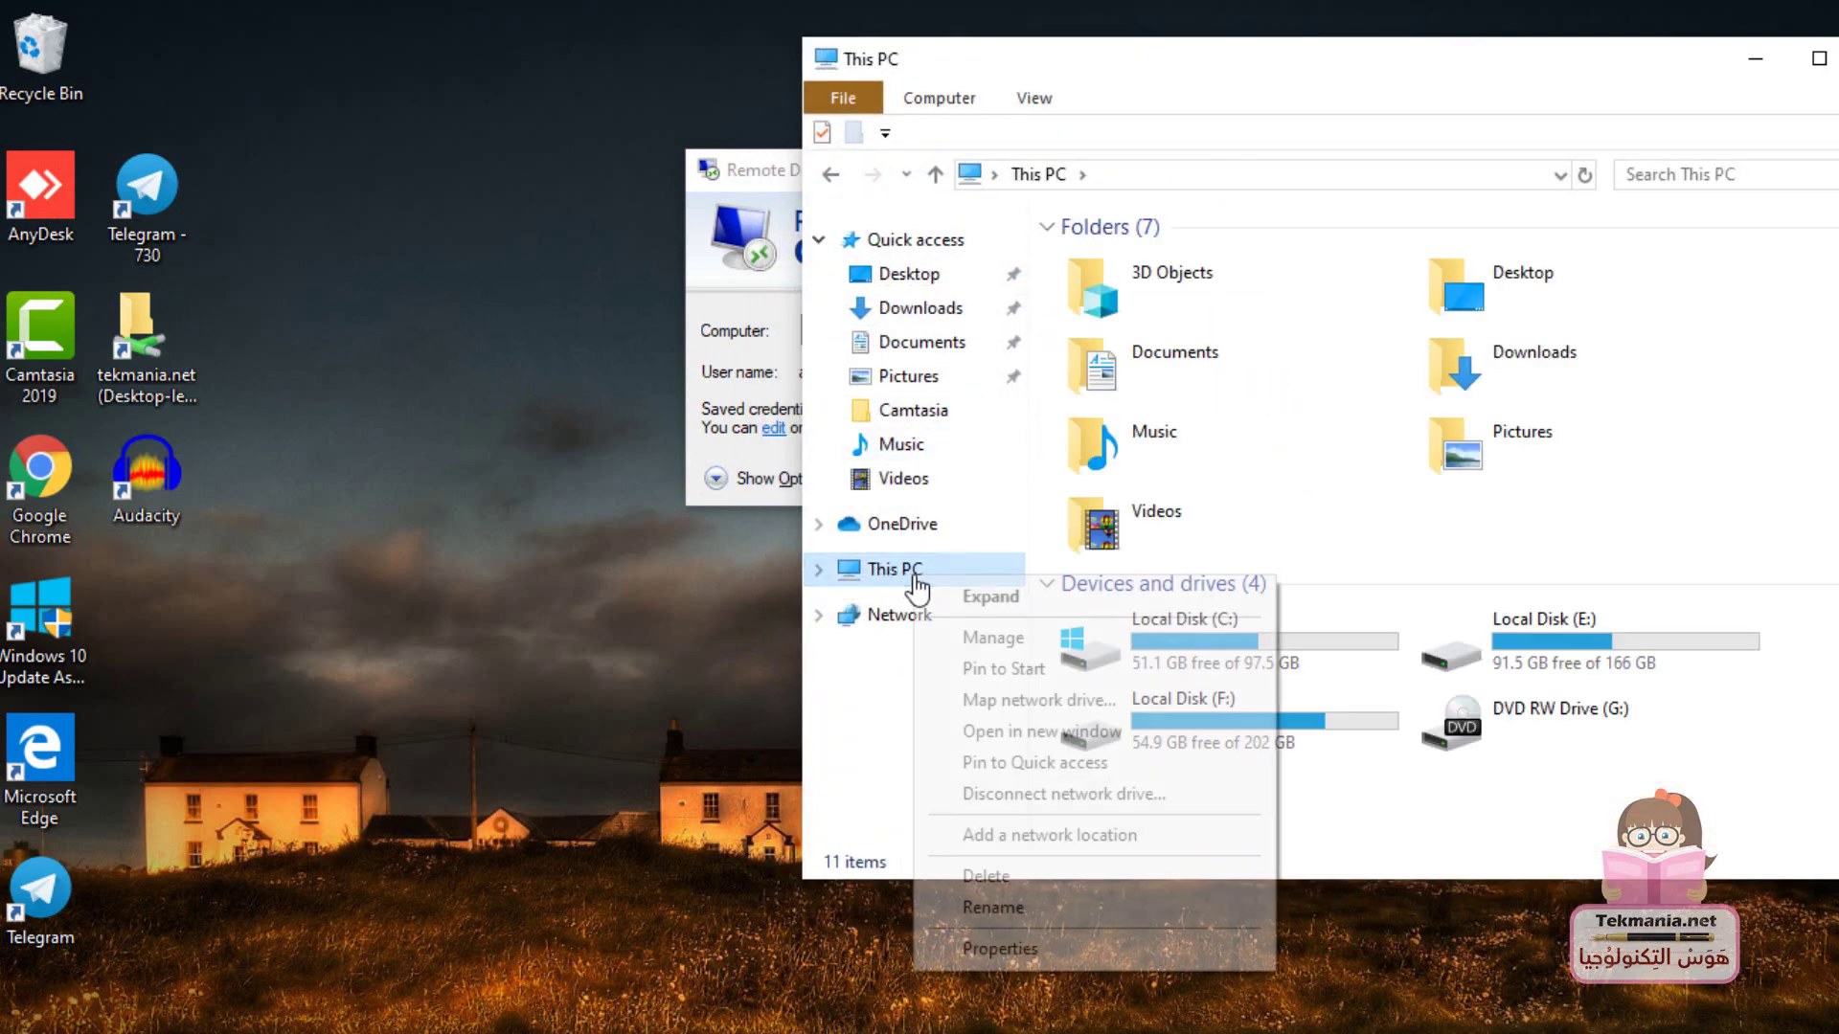
left_click(1076, 954)
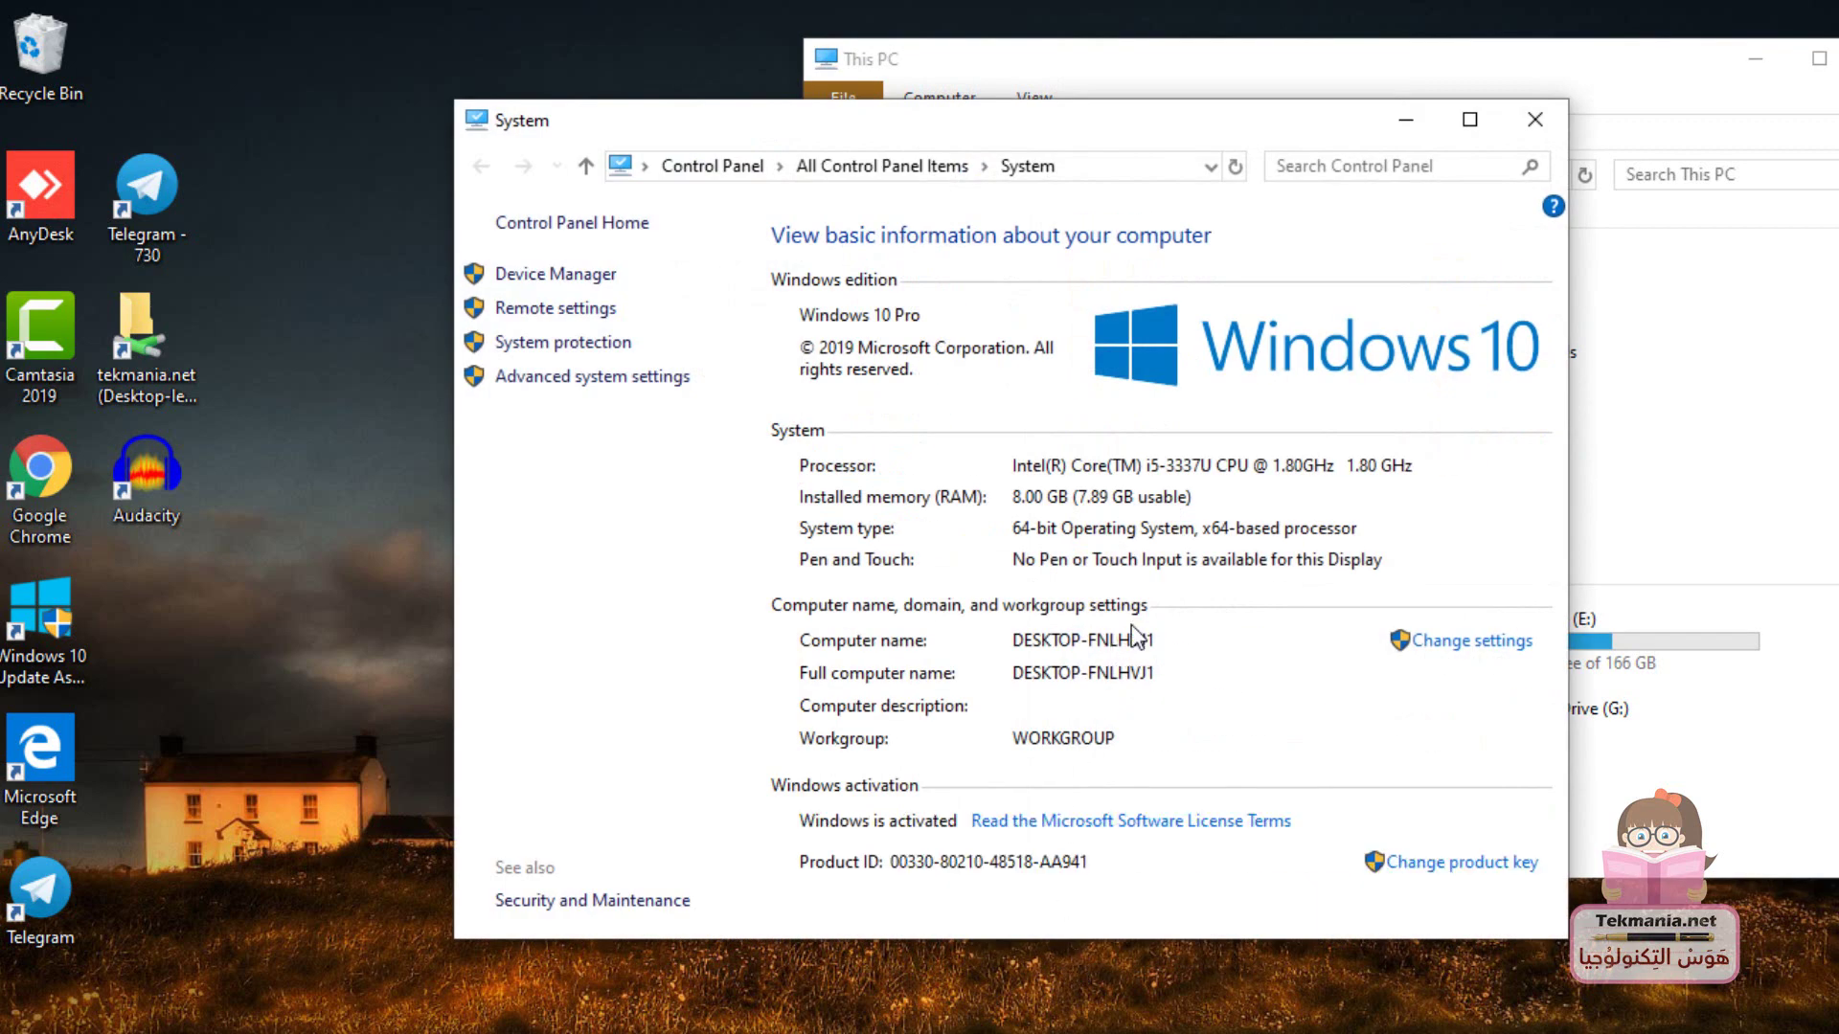
left_click(1487, 649)
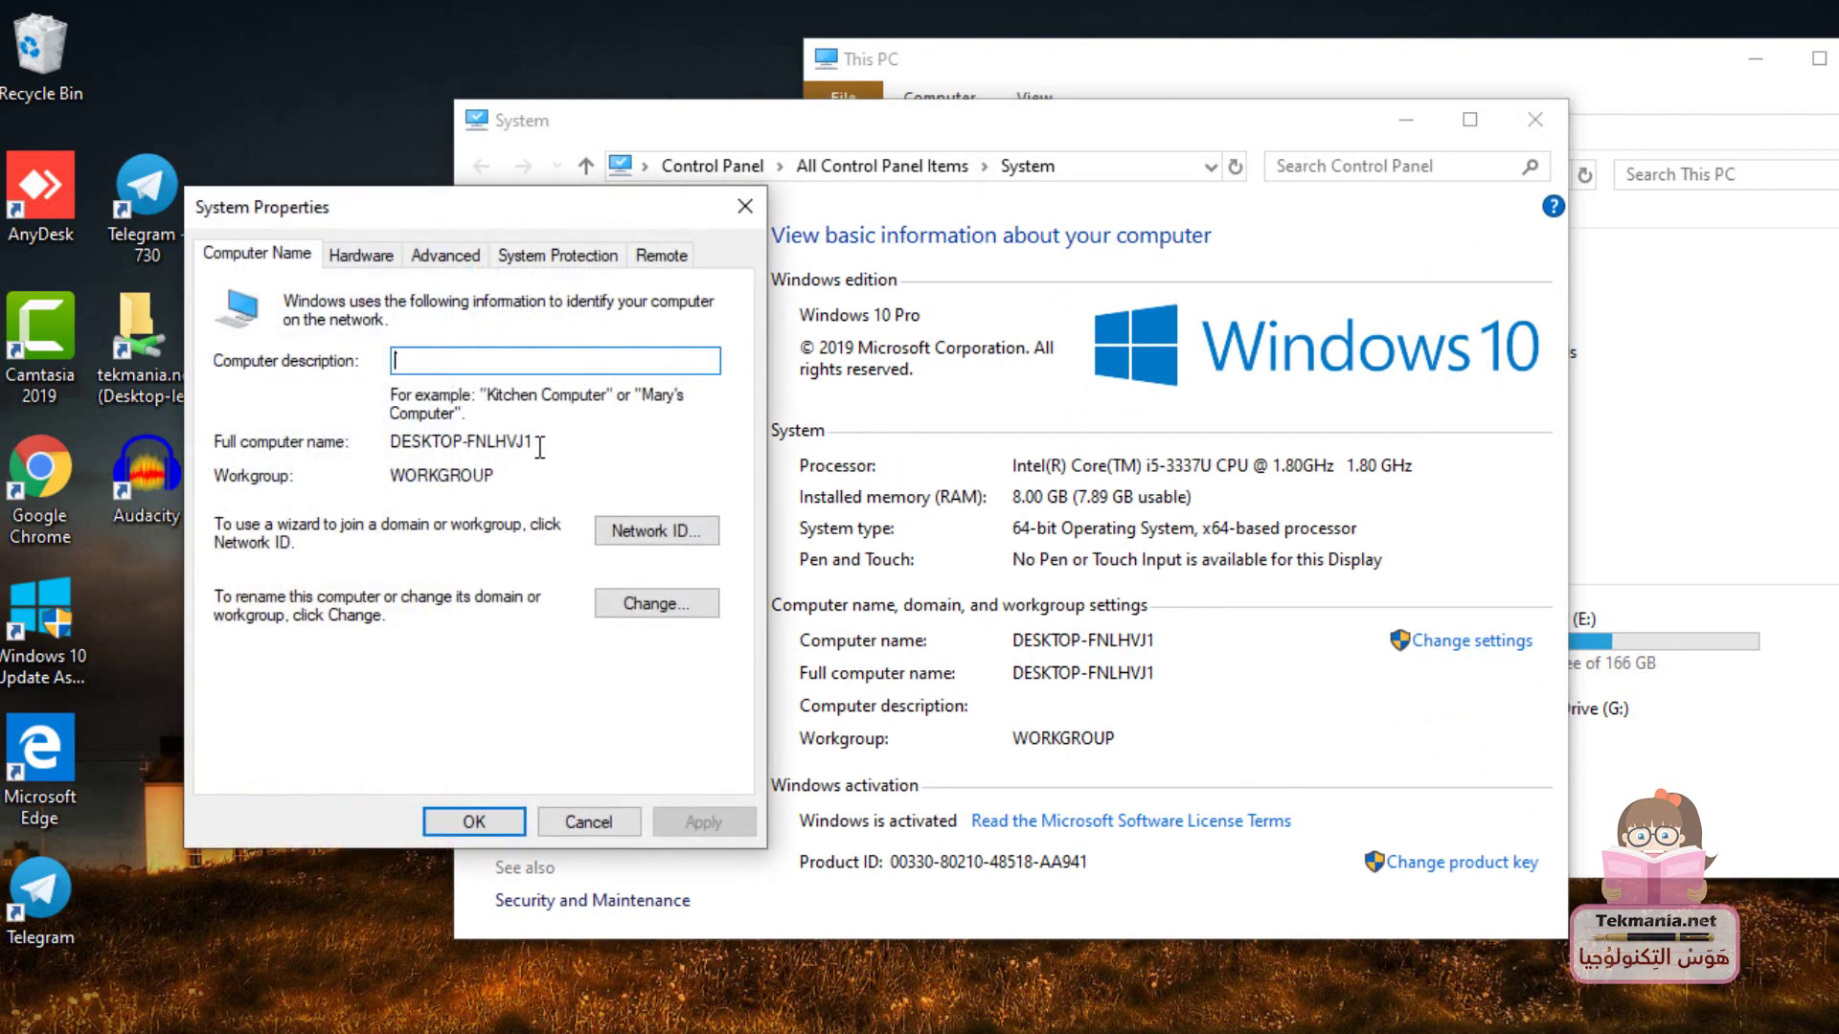
Copy the full computer name from the System Properties dialog
left_click_drag(539, 448, 345, 439)
right_click(438, 440)
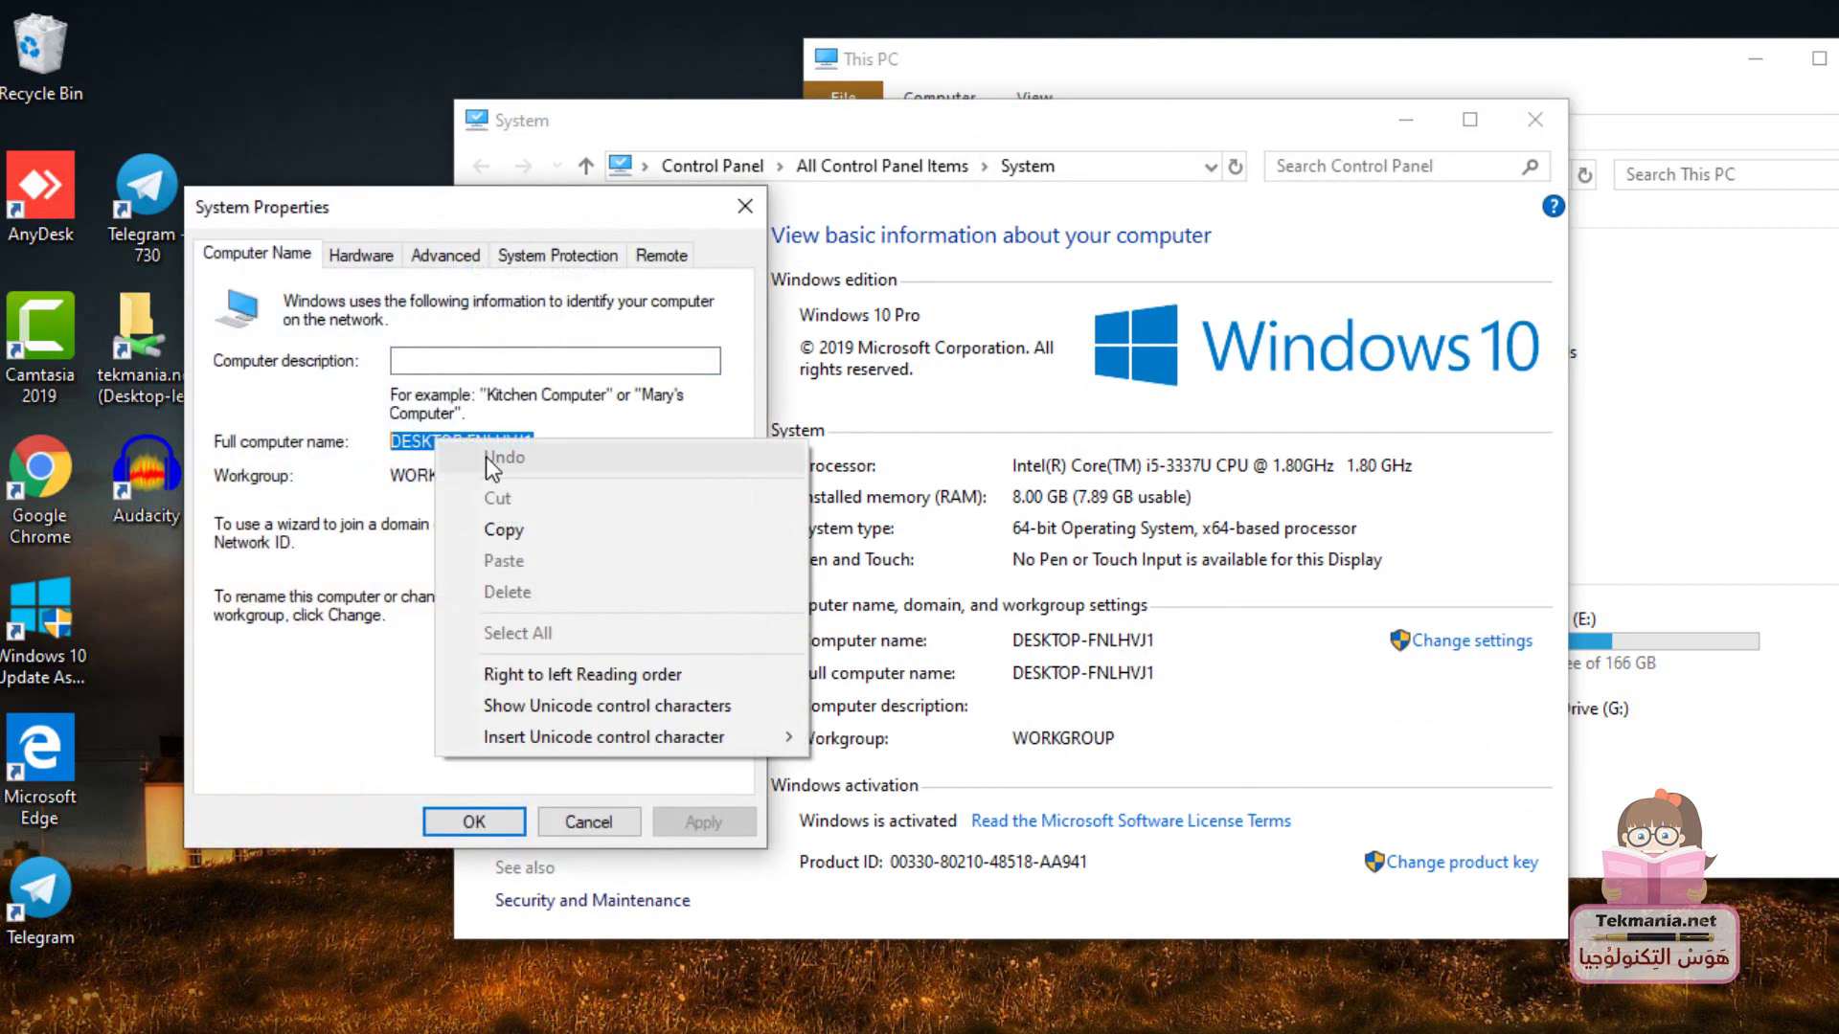
left_click(500, 527)
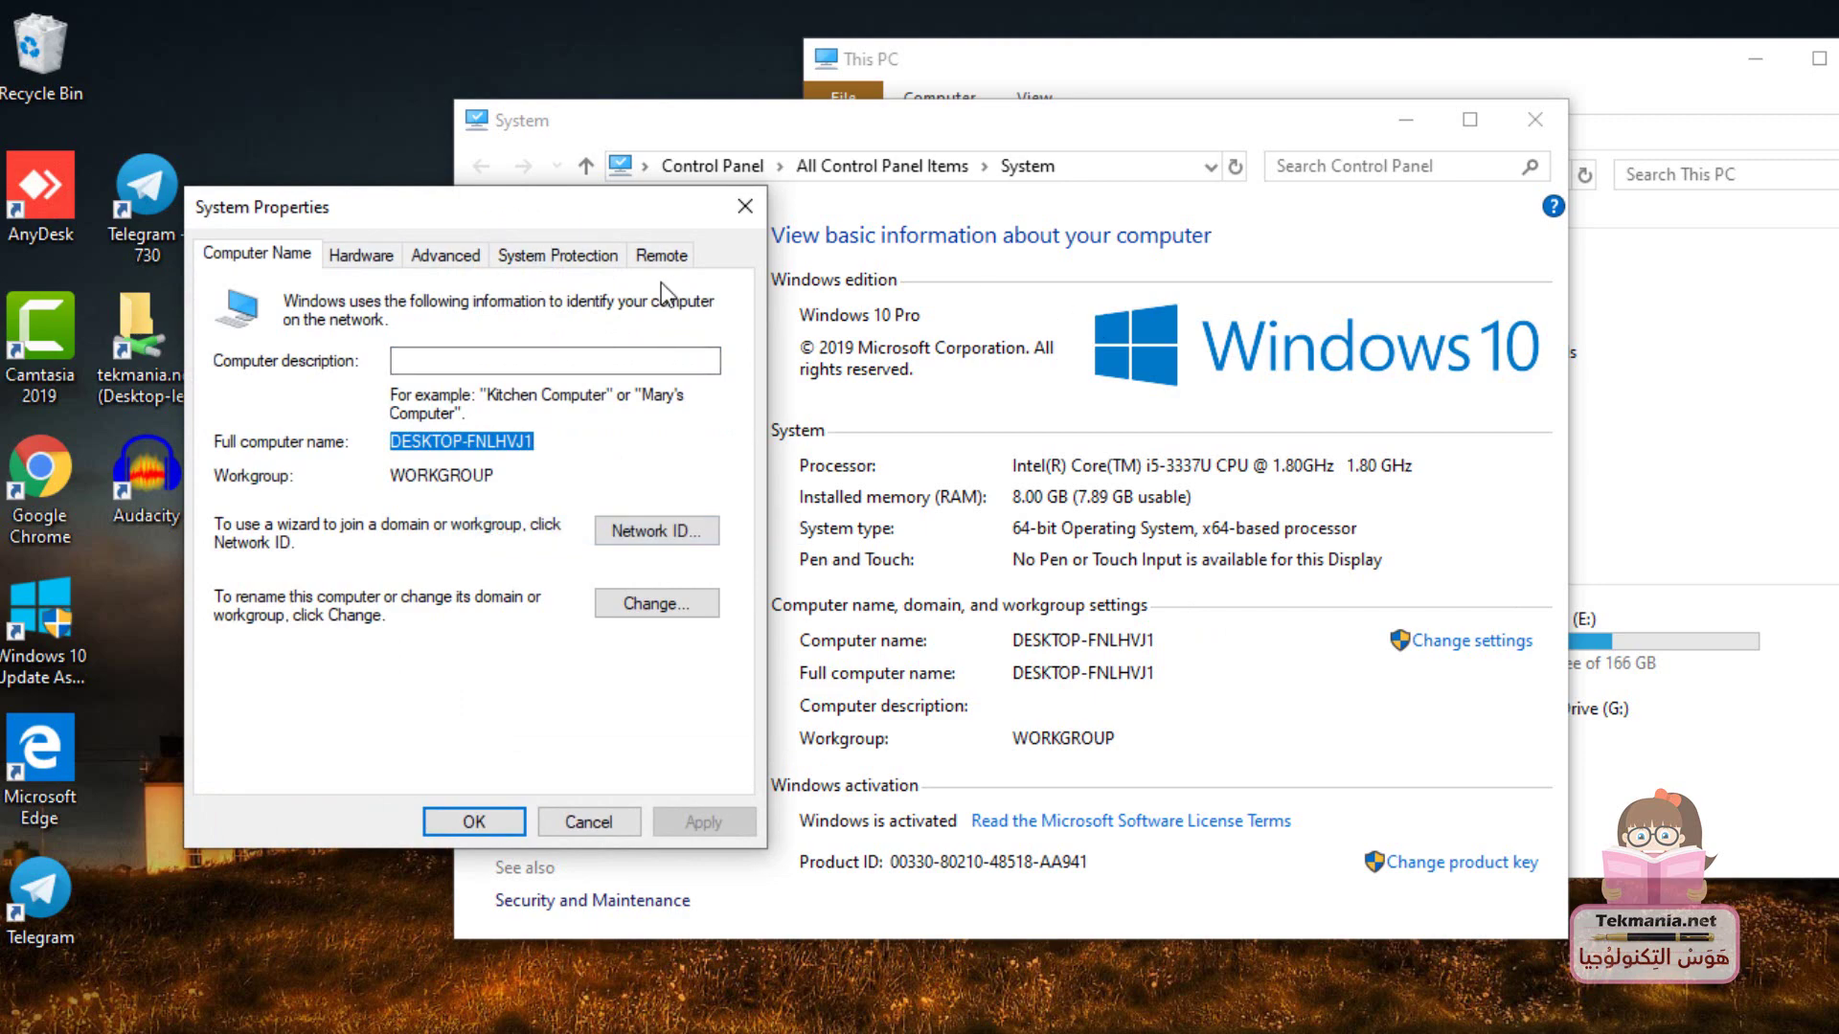
left_click(497, 441)
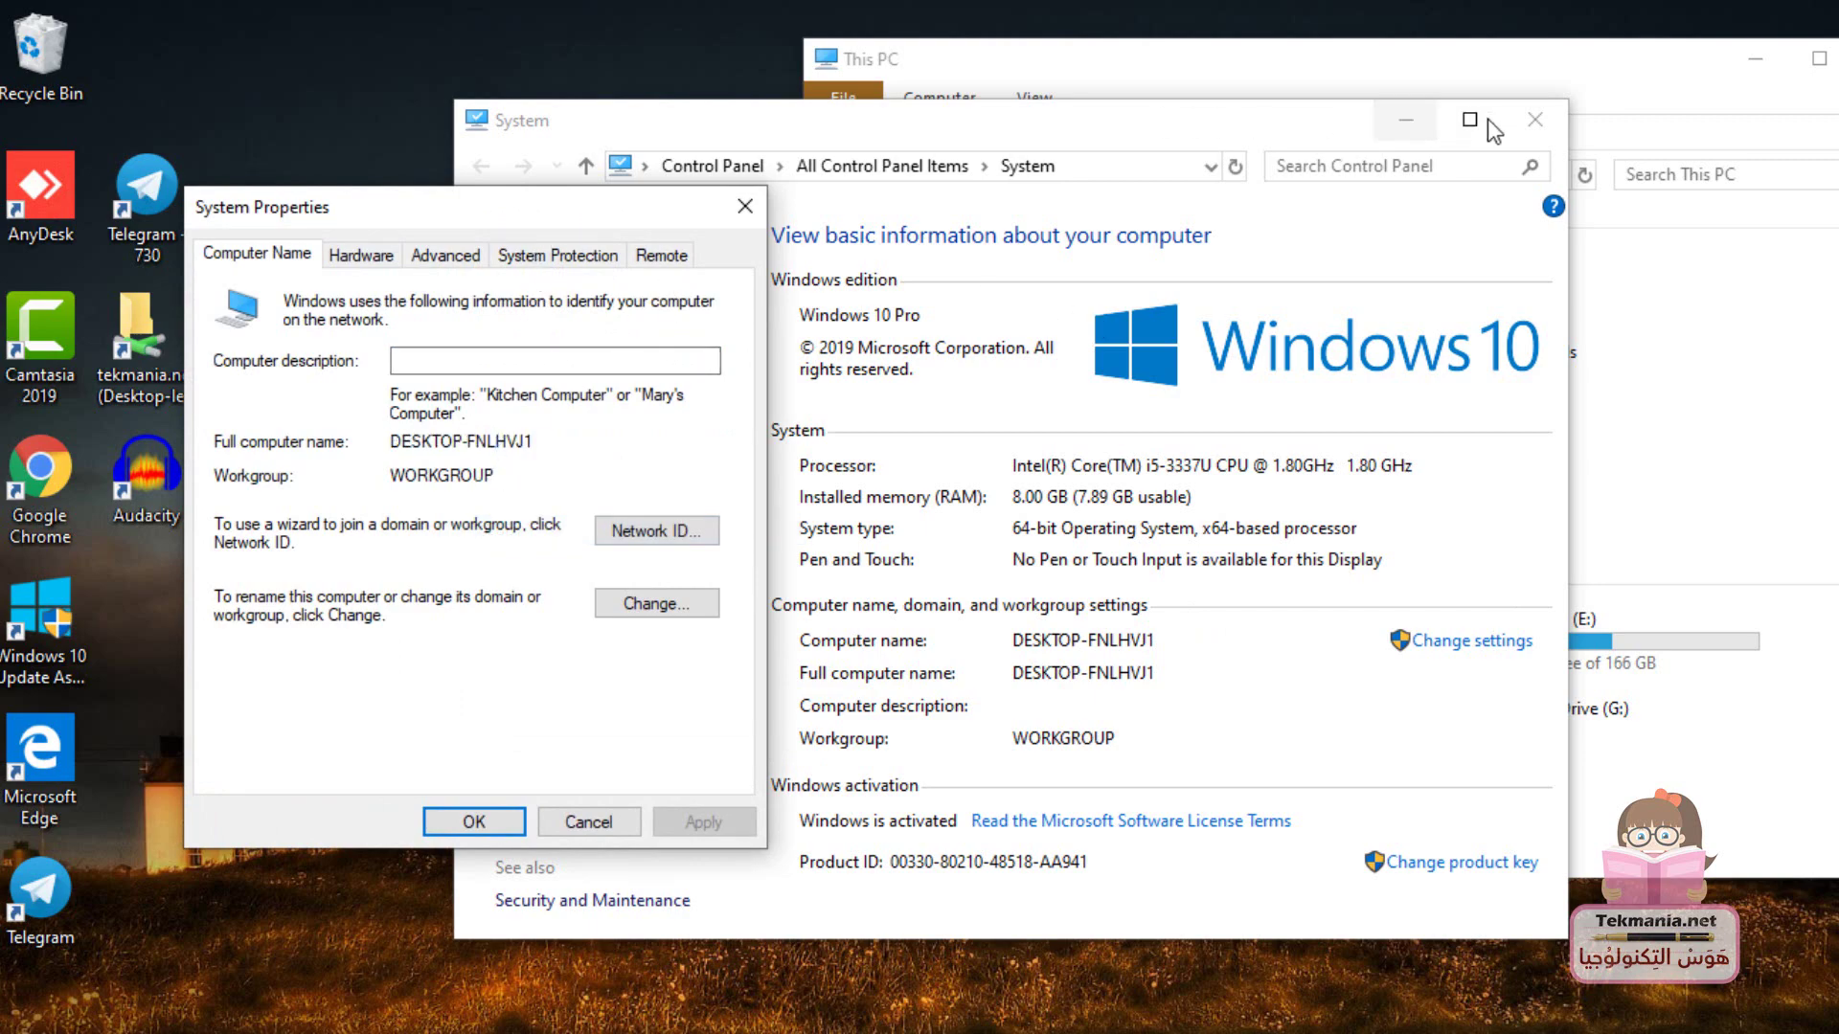
Clear away the system and File Explorer windows and try to connect to DESKTOP-LEL0MFM with Remote Desktop
left_click(1537, 116)
left_click(1759, 59)
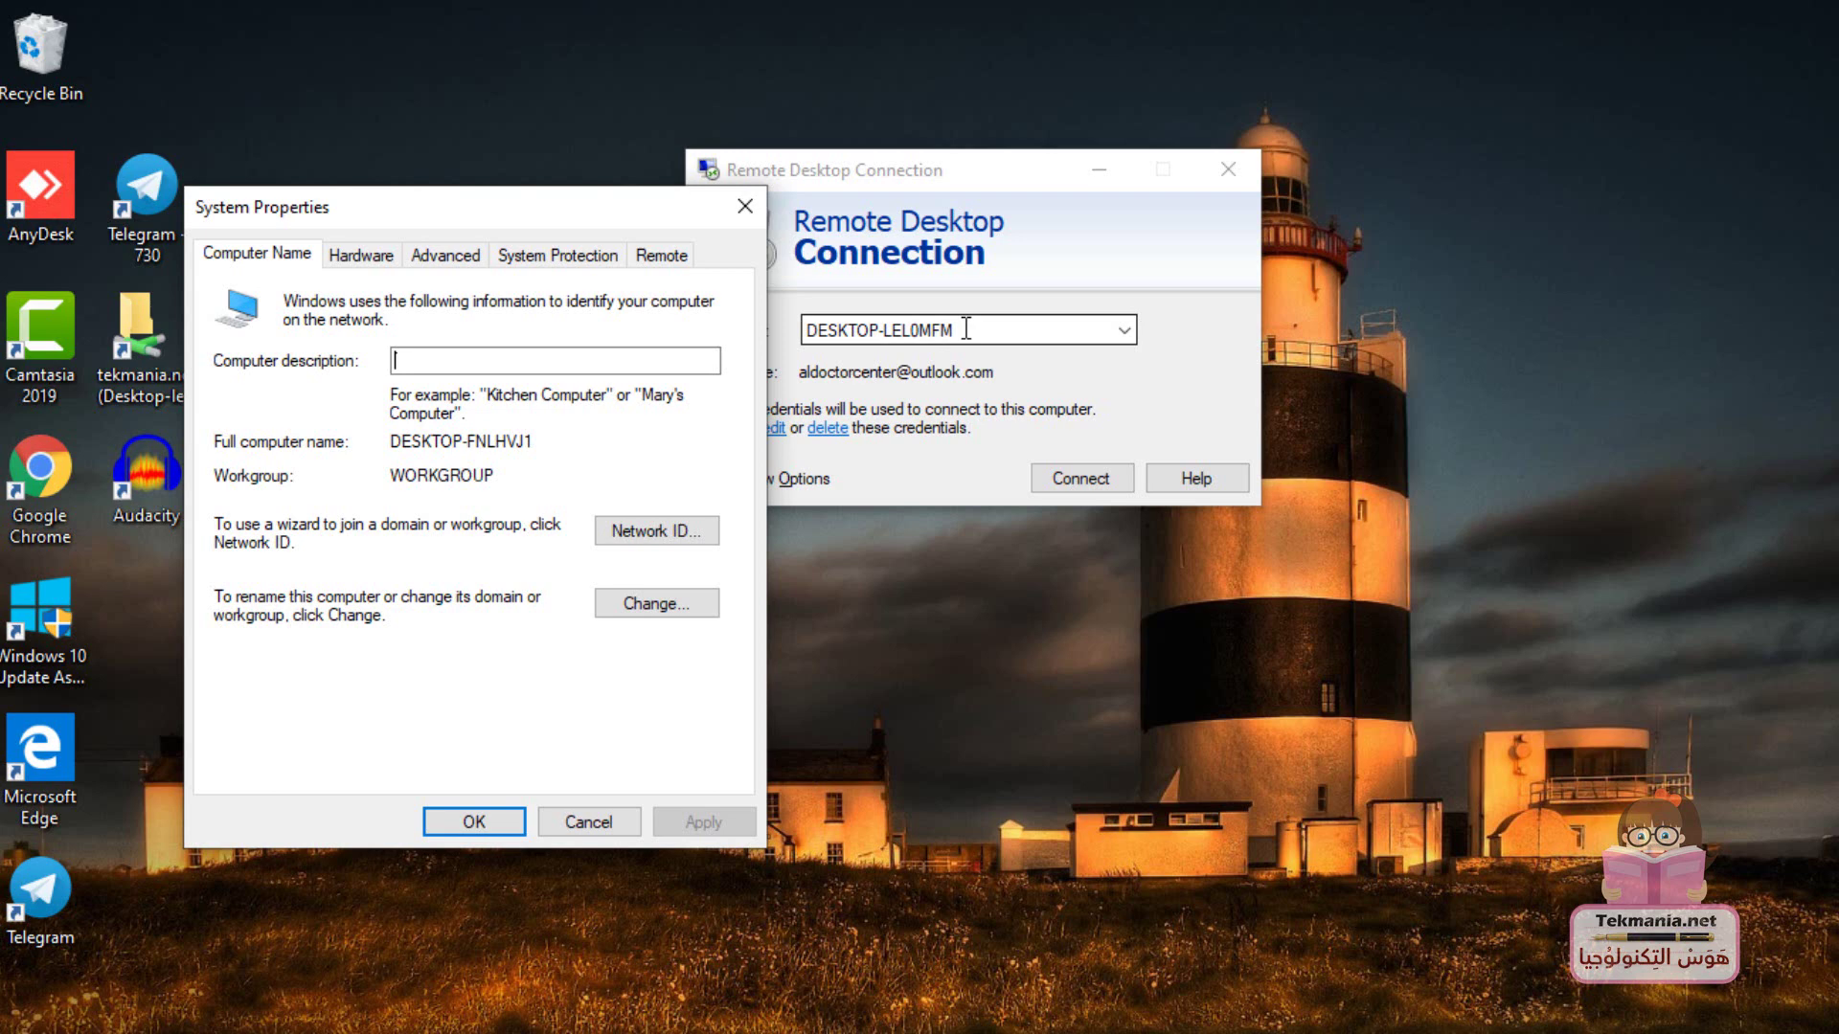
left_click(584, 822)
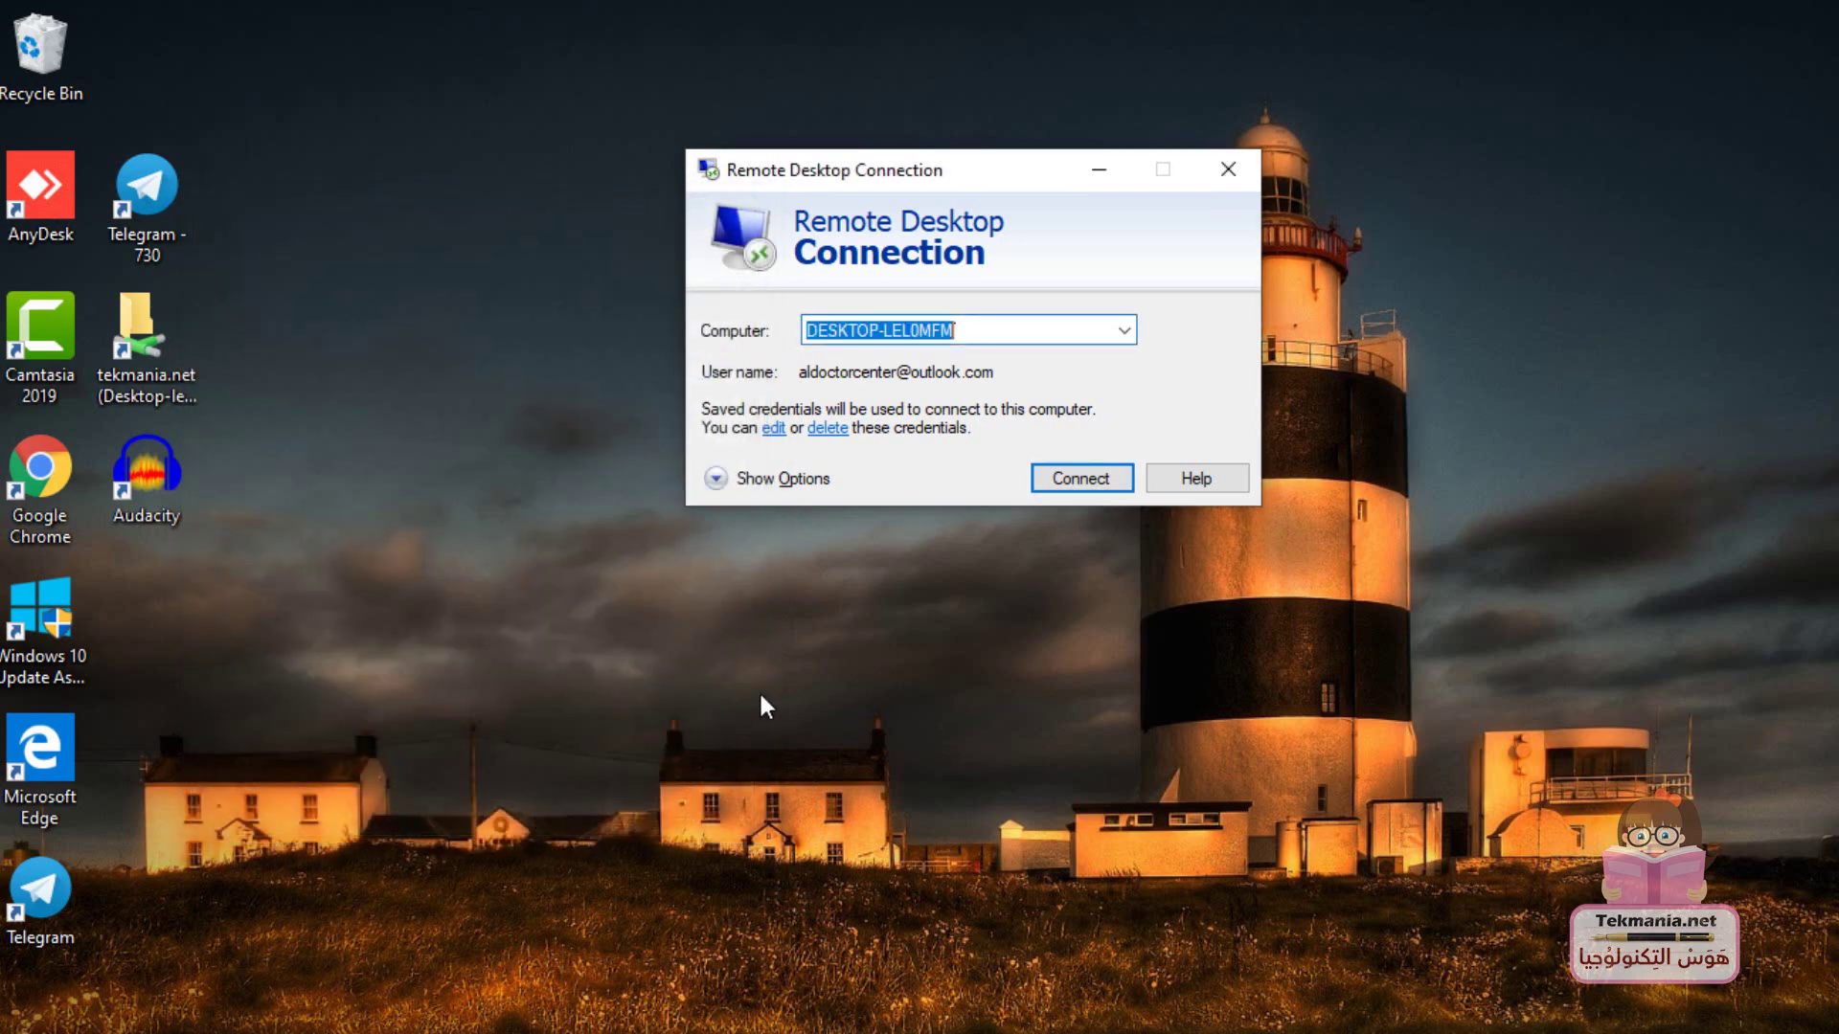
left_click(1075, 486)
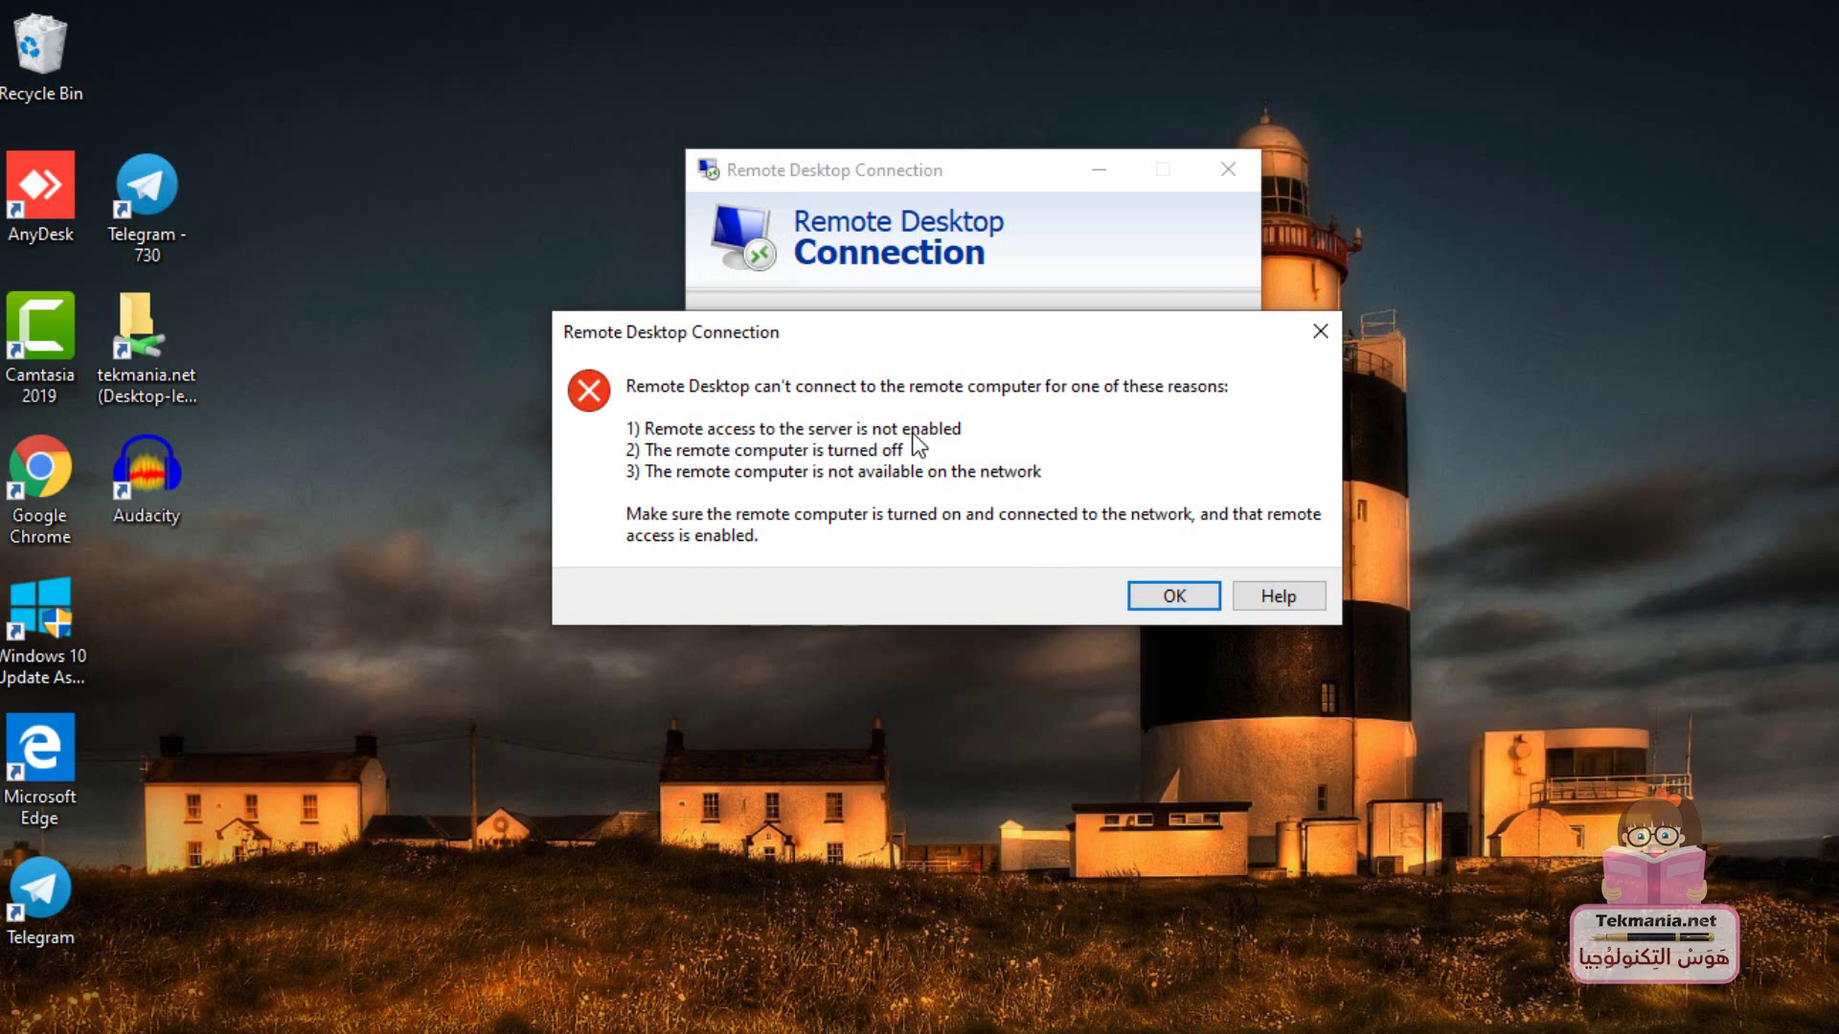
Switch to the AnyDesk session and close the Windows Defender Firewall window on the remote computer
mouse_move(925, 1025)
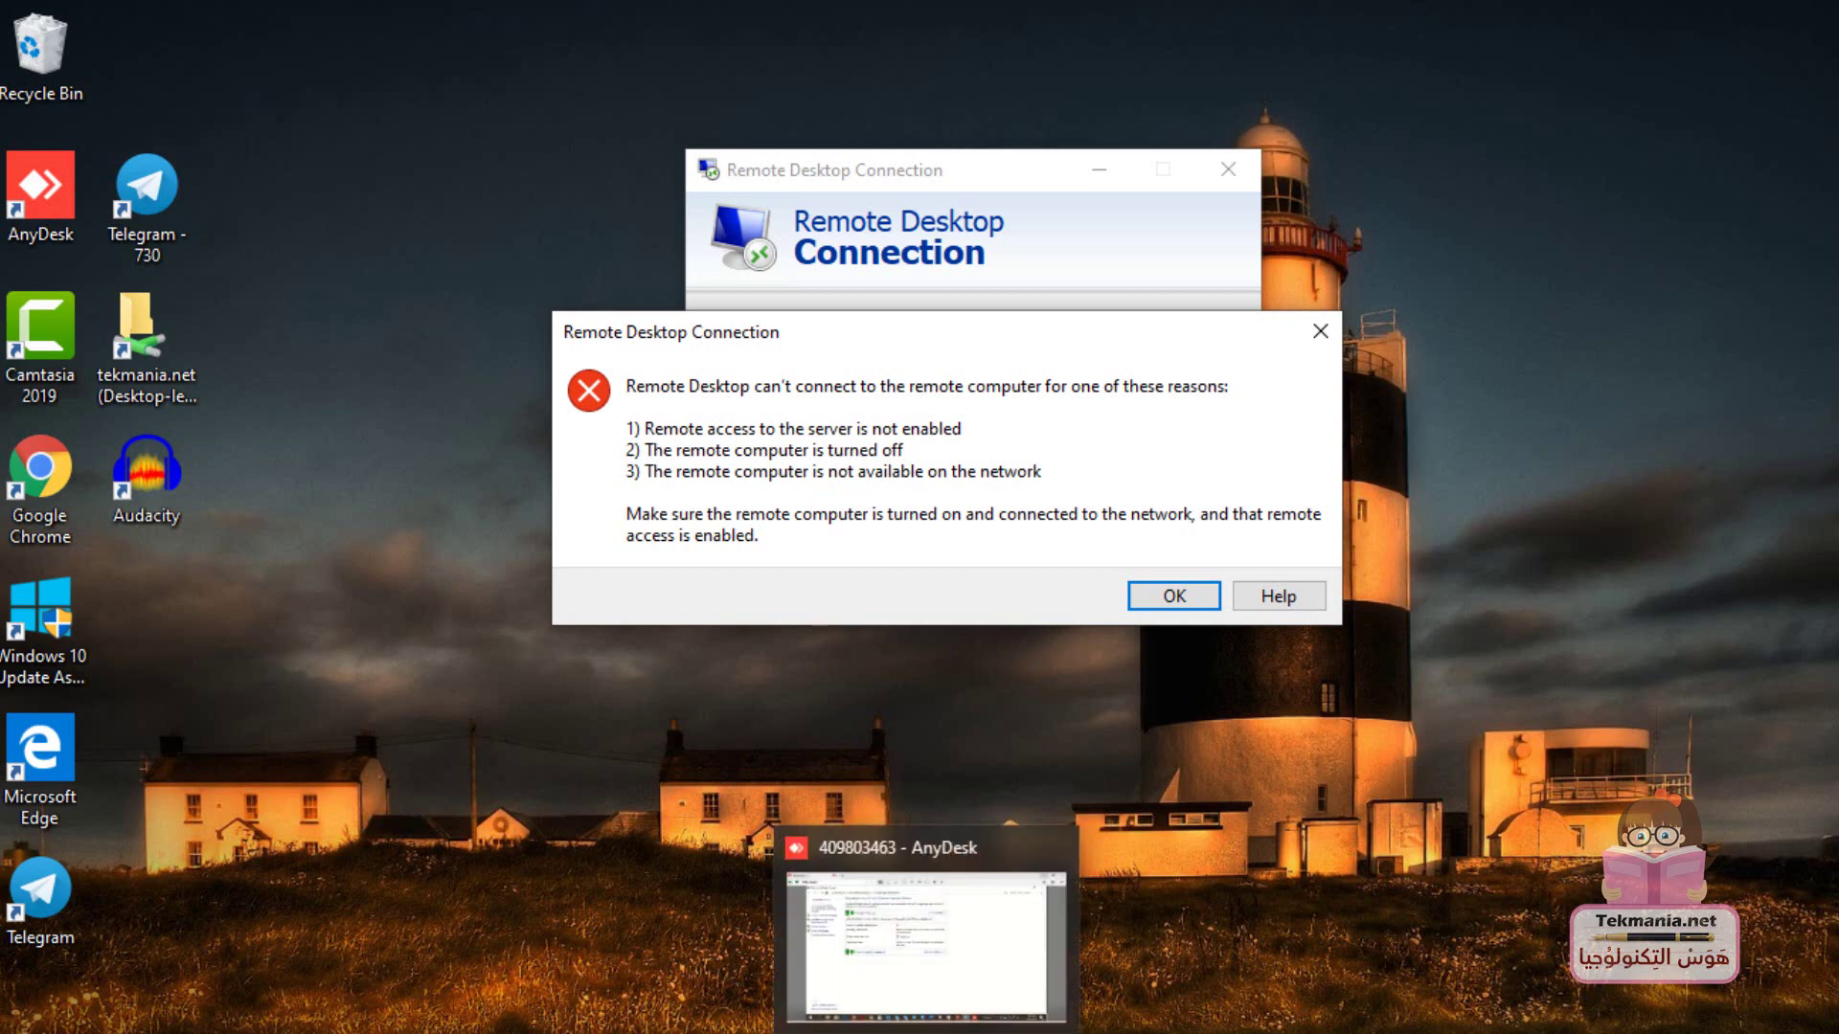
left_click(926, 944)
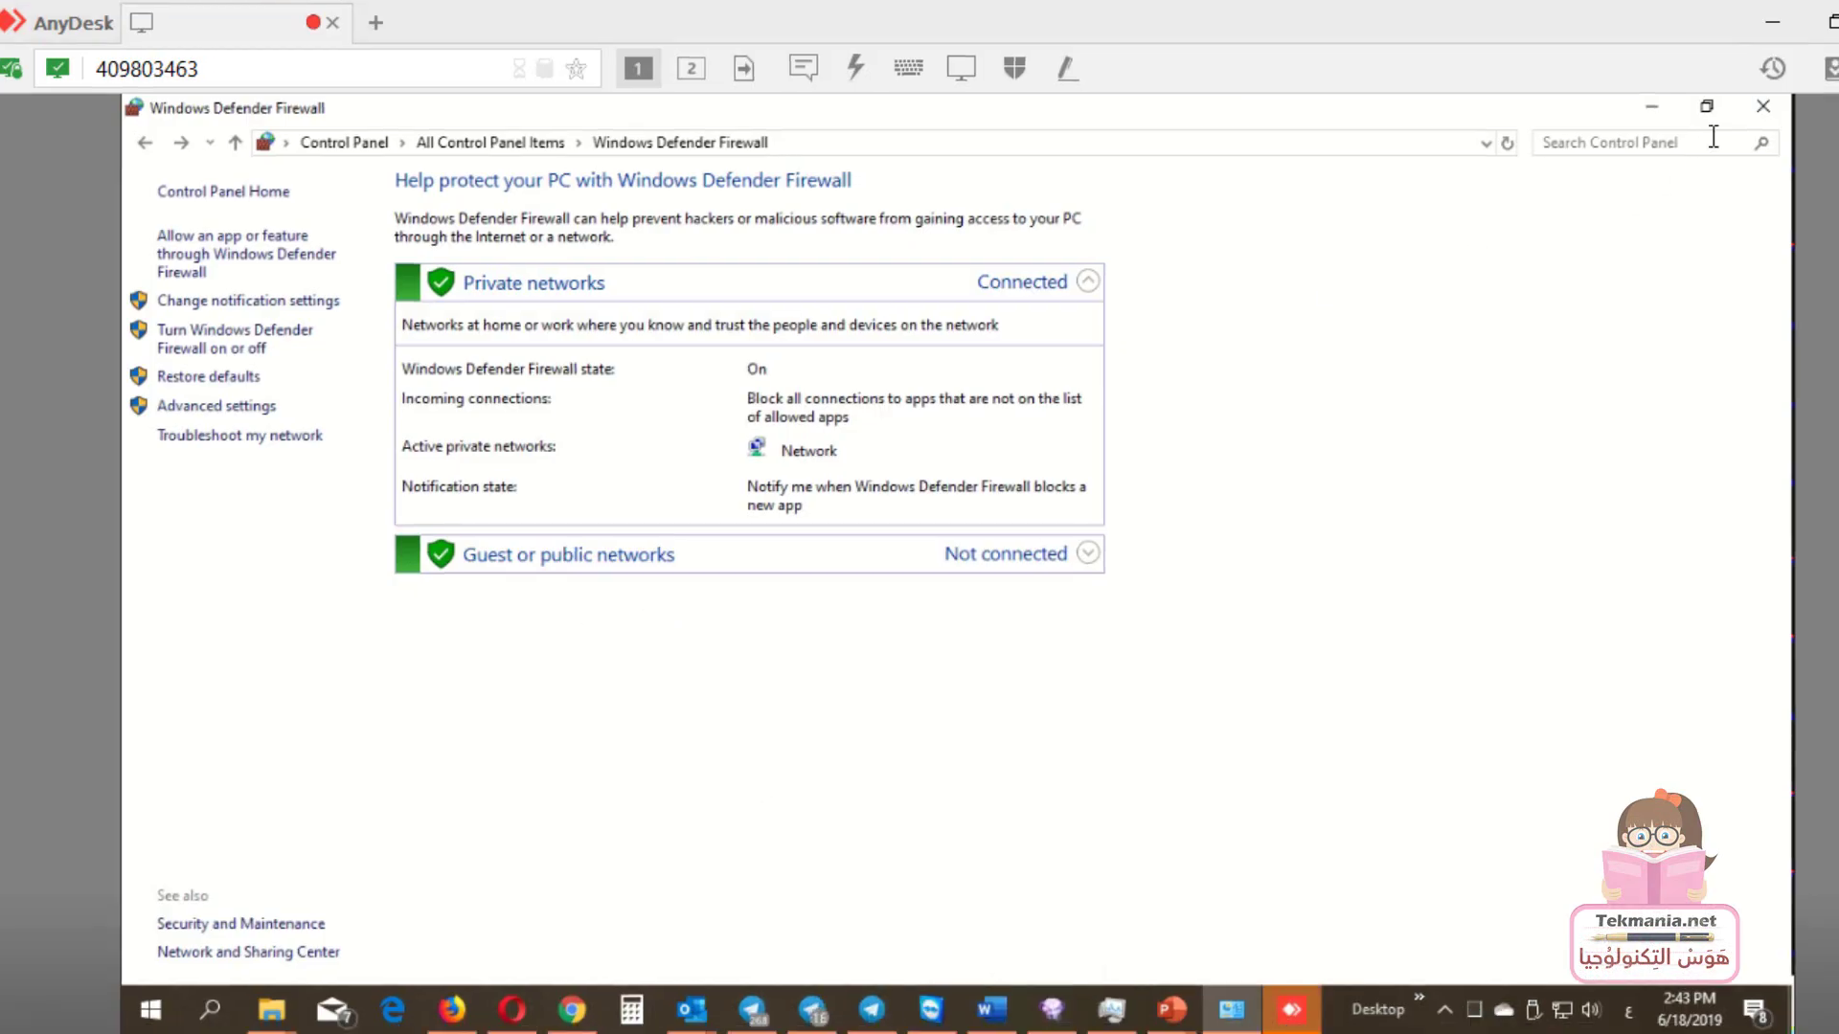
left_click(1762, 106)
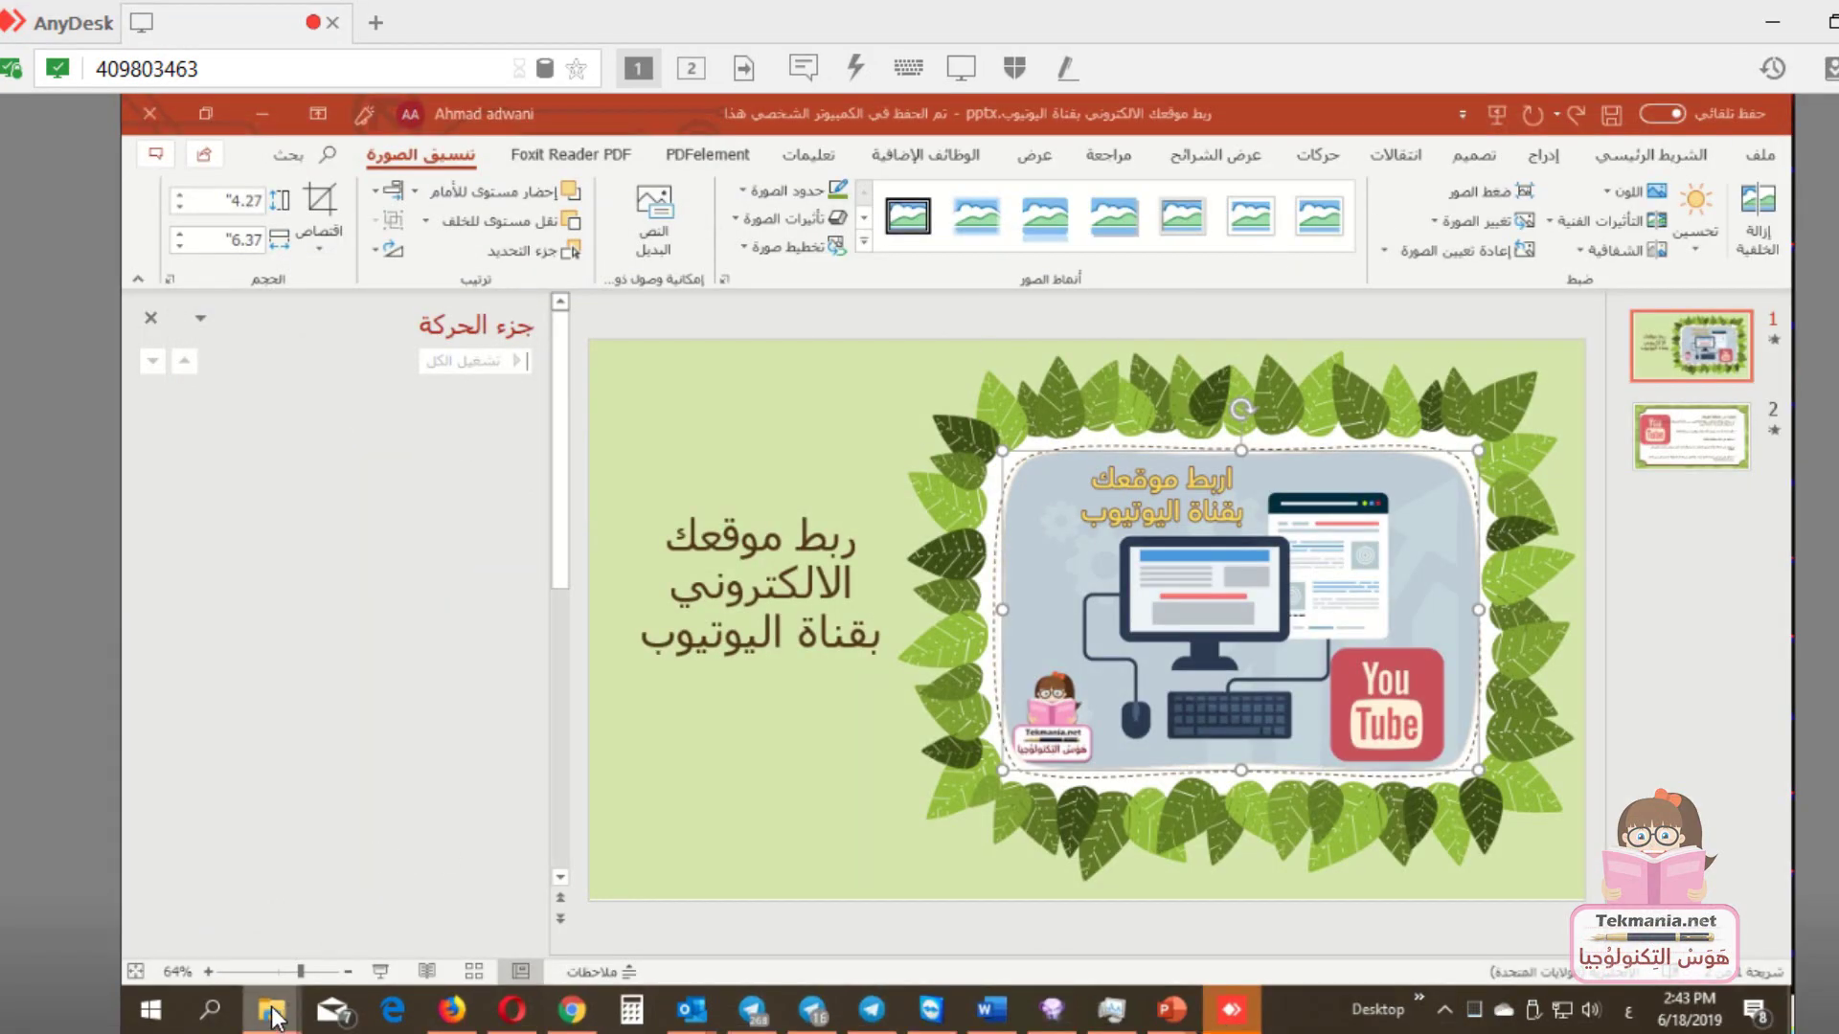
Open the properties of This PC from the remote computer's second monitor and view the System window on monitor 1
mouse_move(273, 1013)
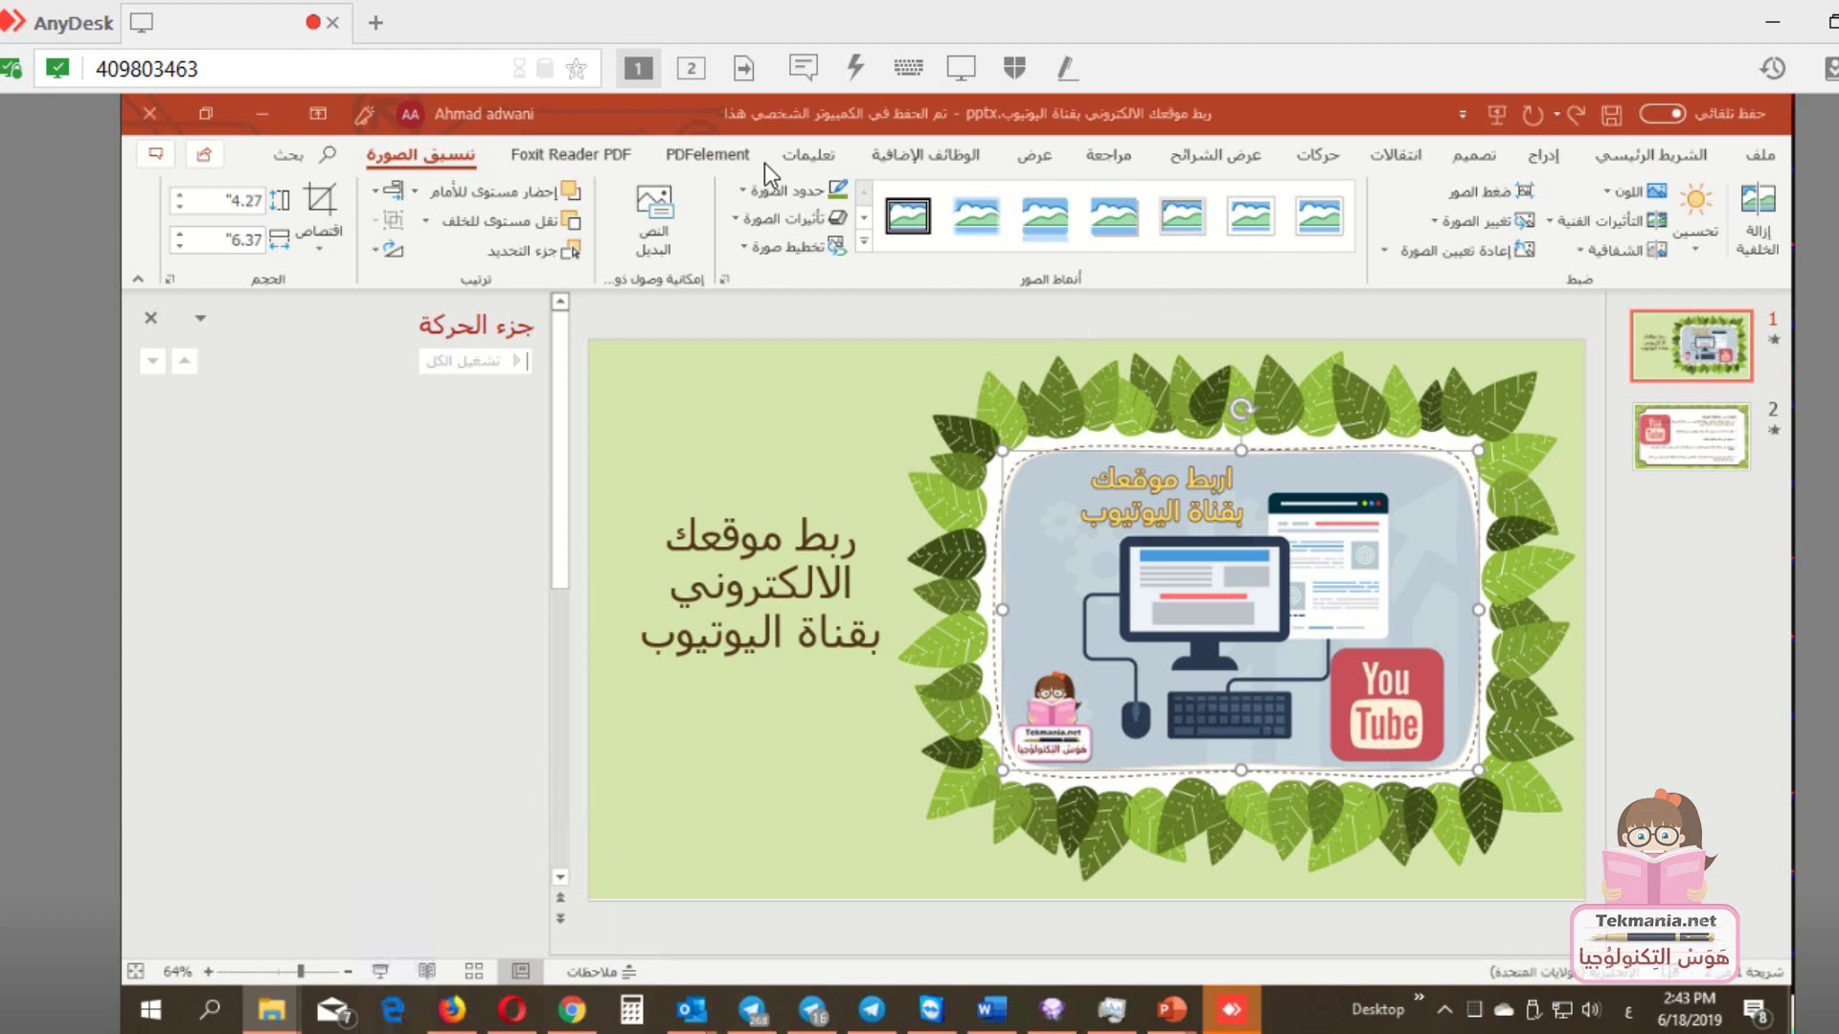
left_click(692, 69)
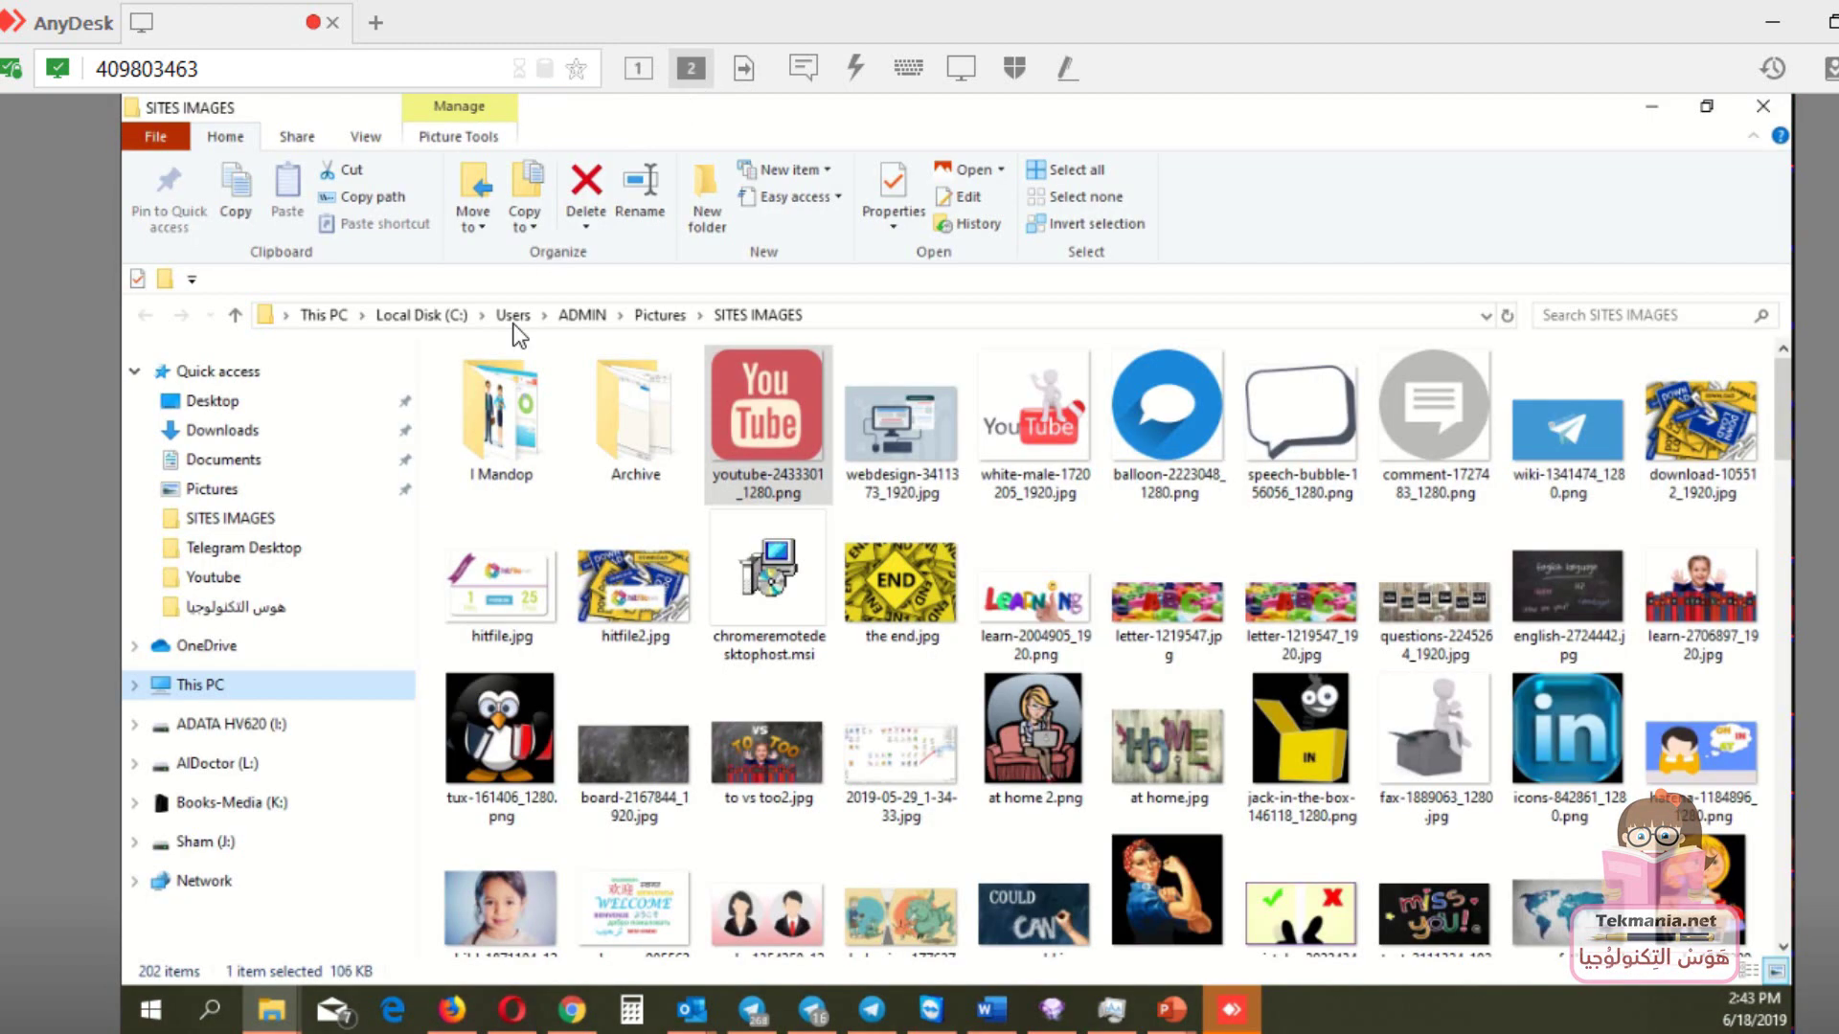
right_click(185, 704)
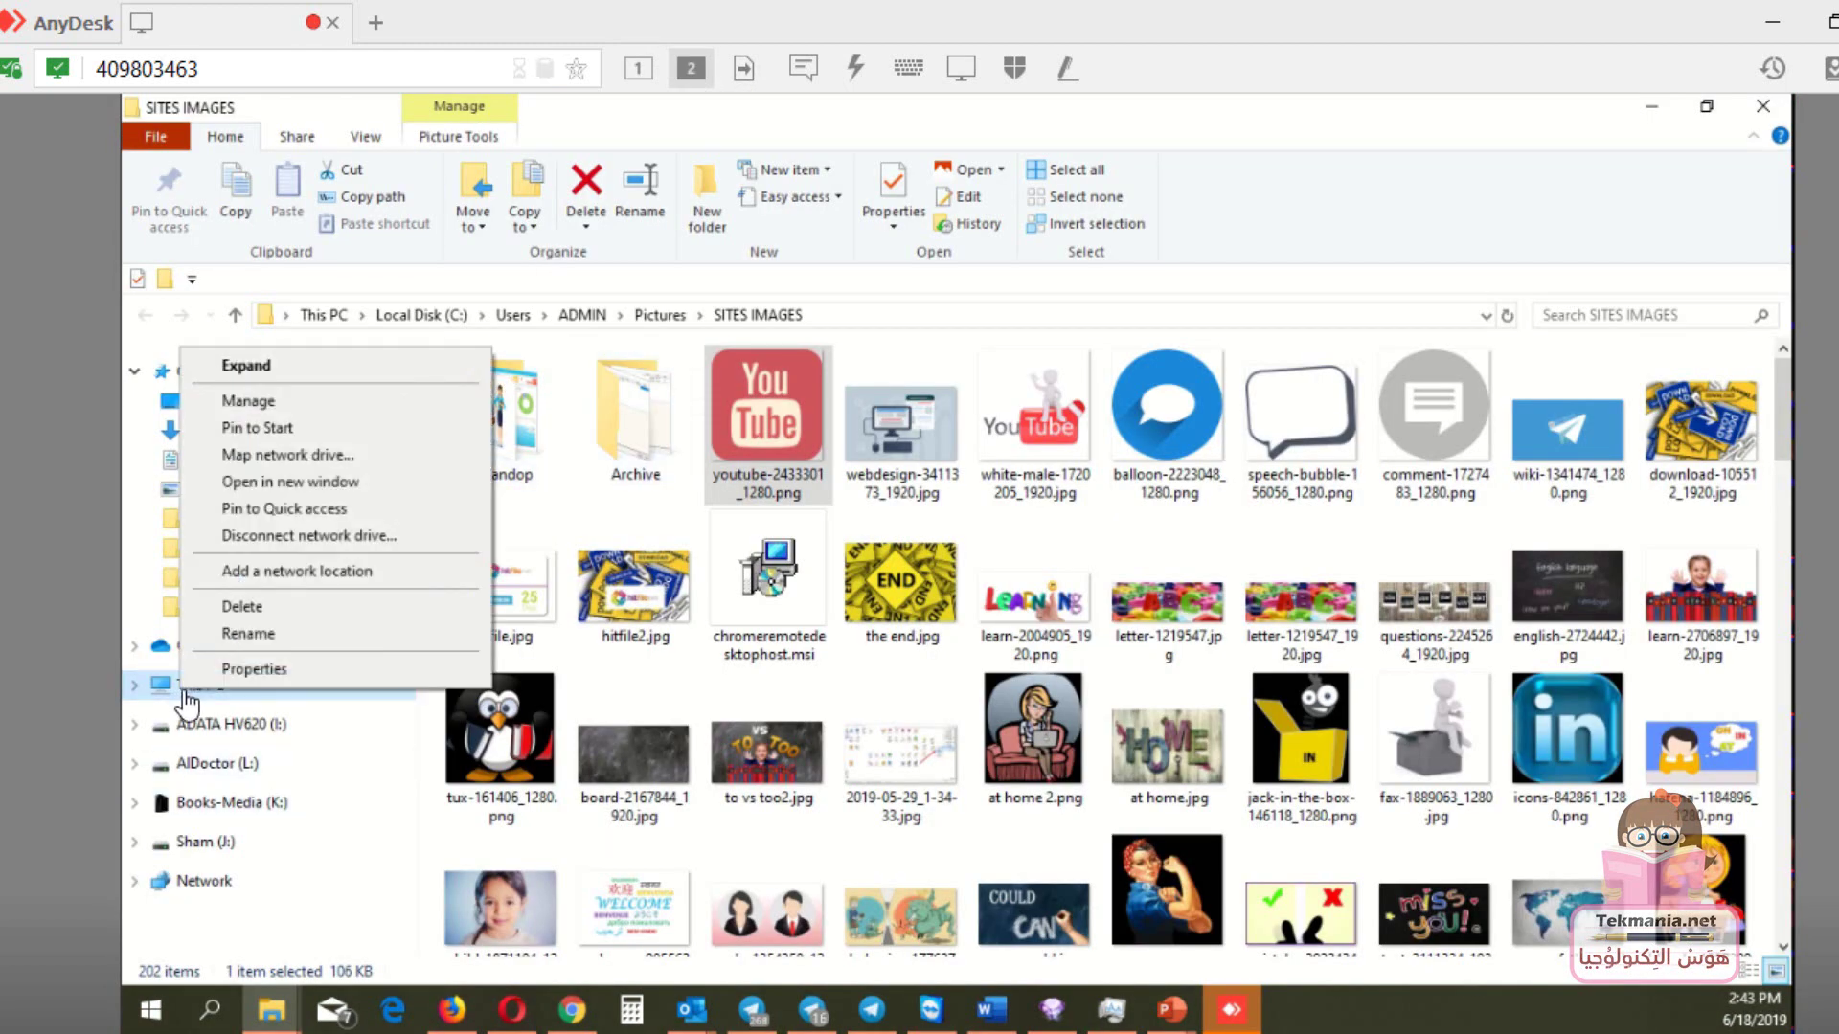
left_click(318, 674)
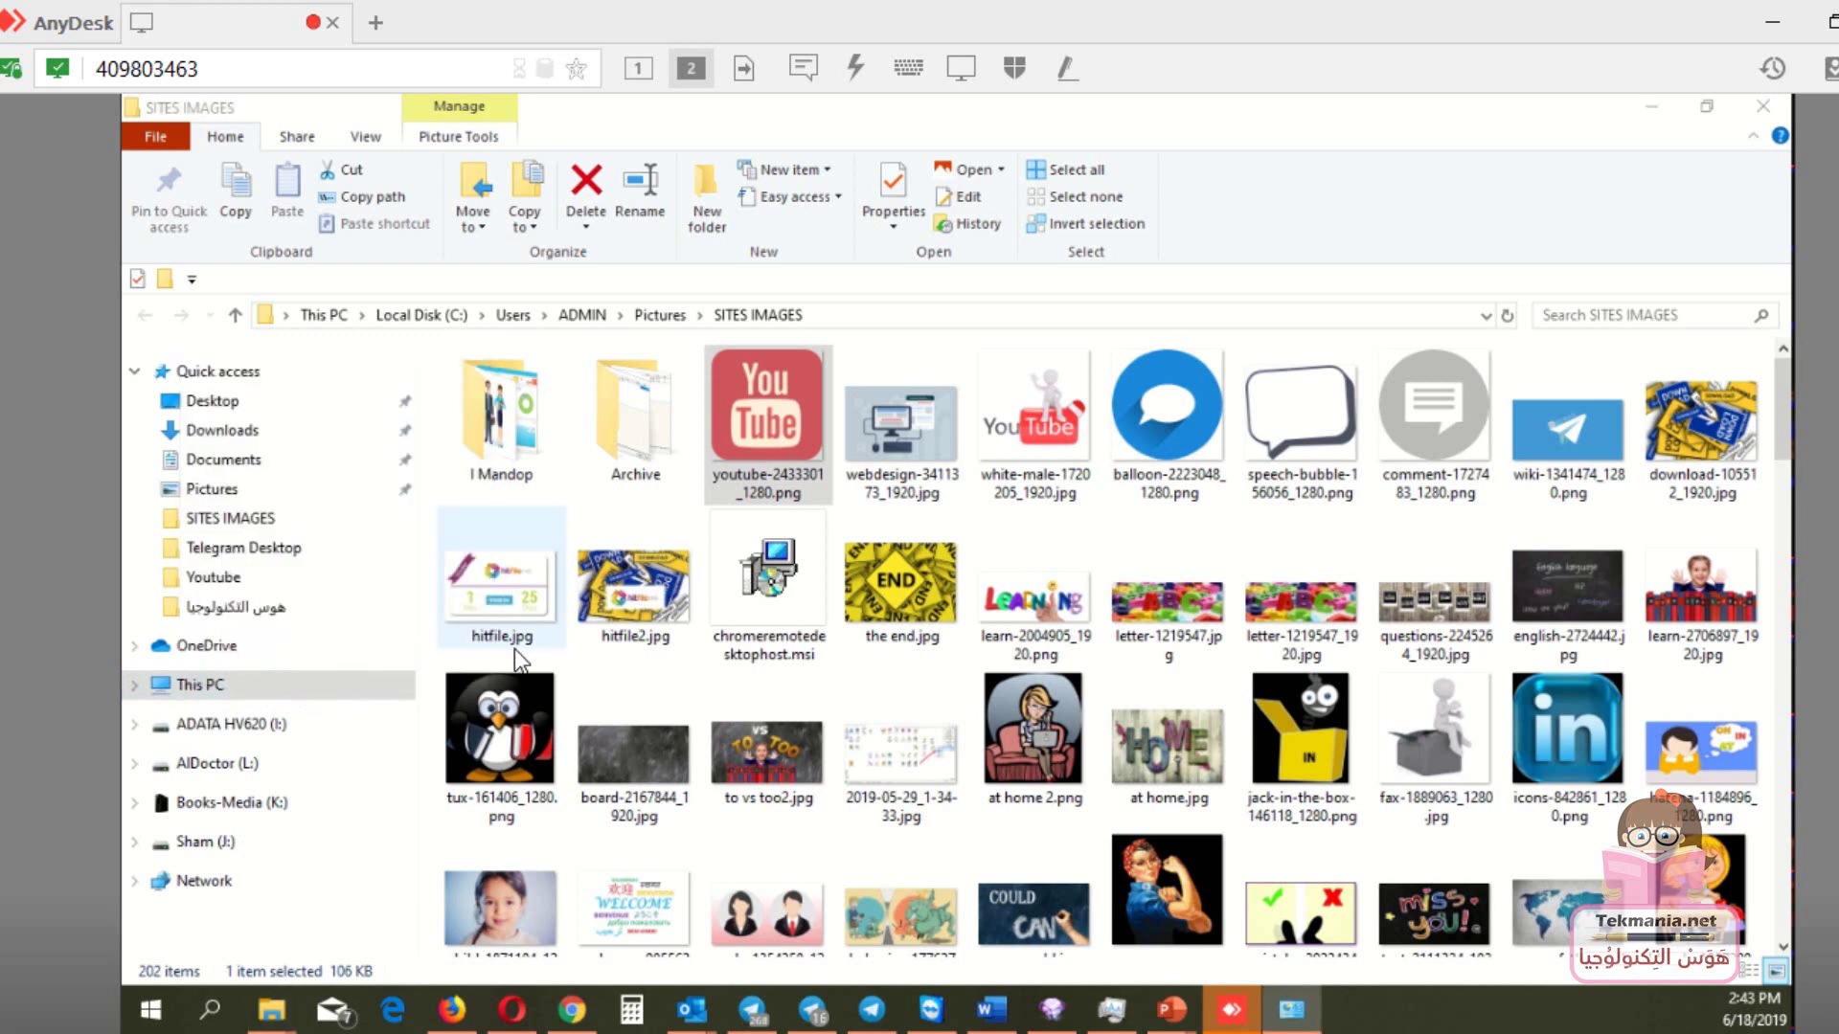
left_click(638, 68)
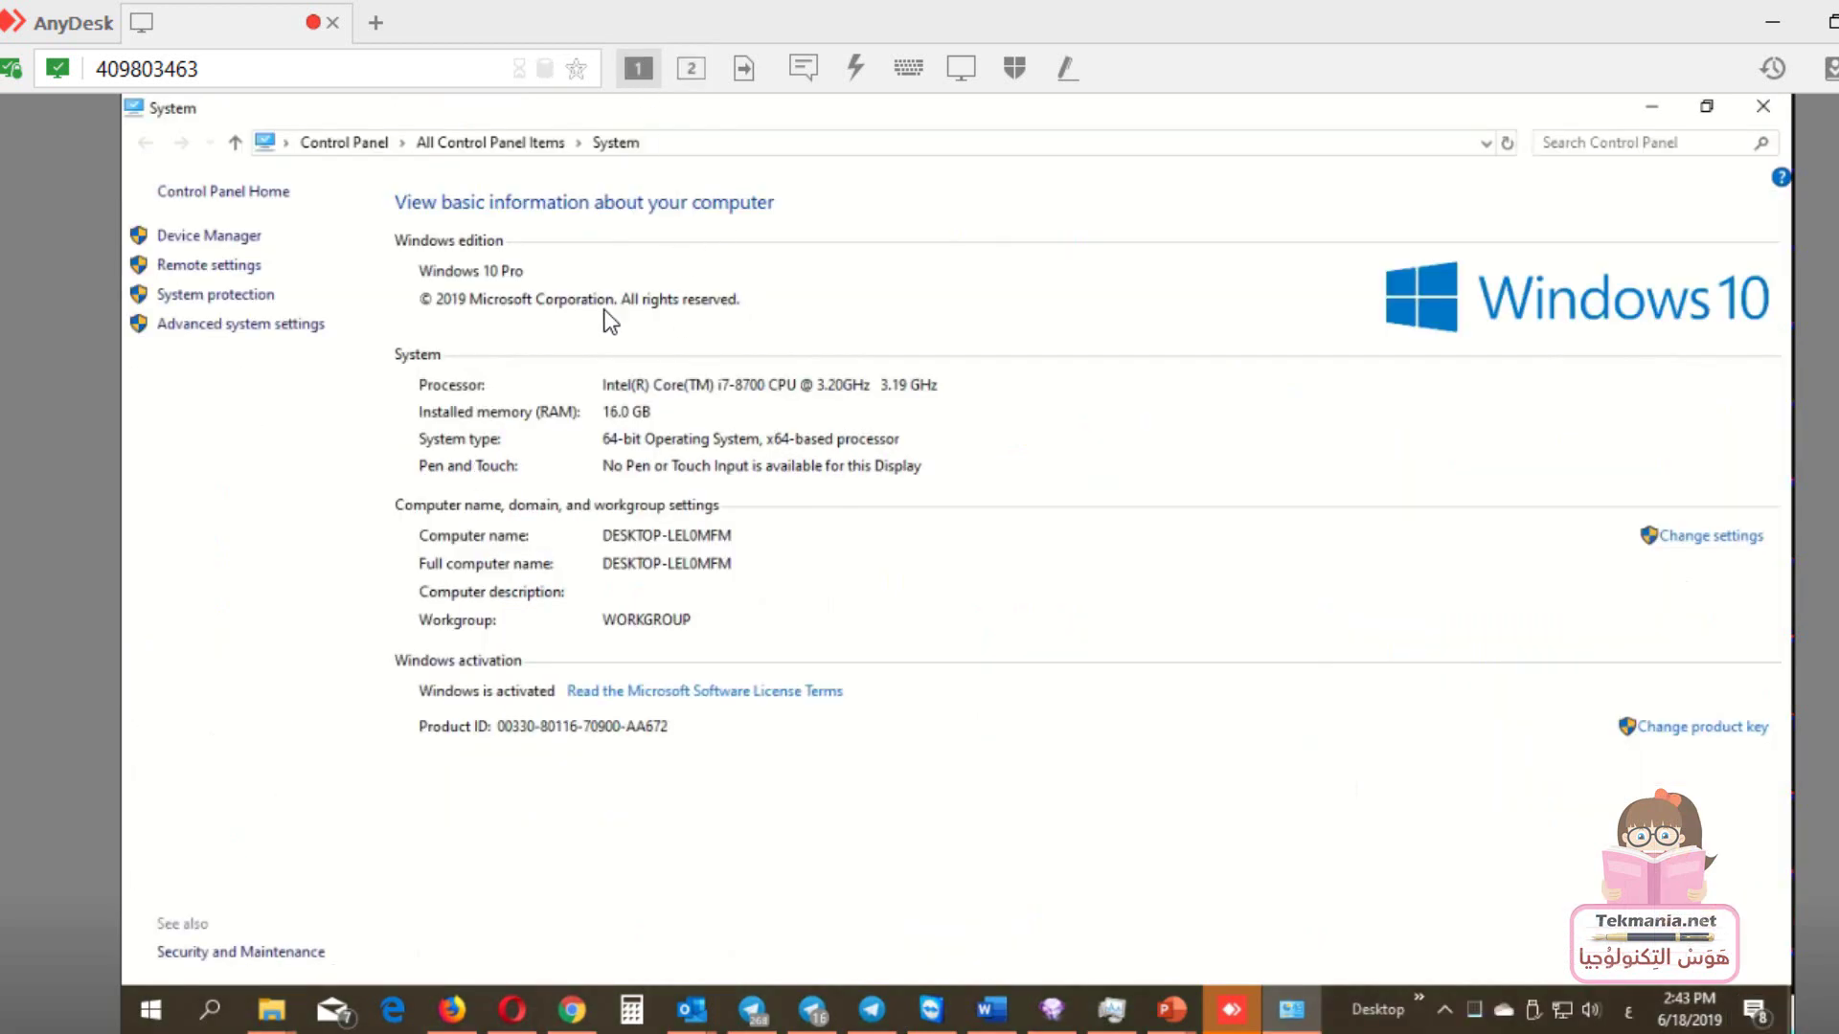
Toggle Remote Assistance connections off and on again in the remote computer's System Properties, then apply the remote settings
left_click(219, 295)
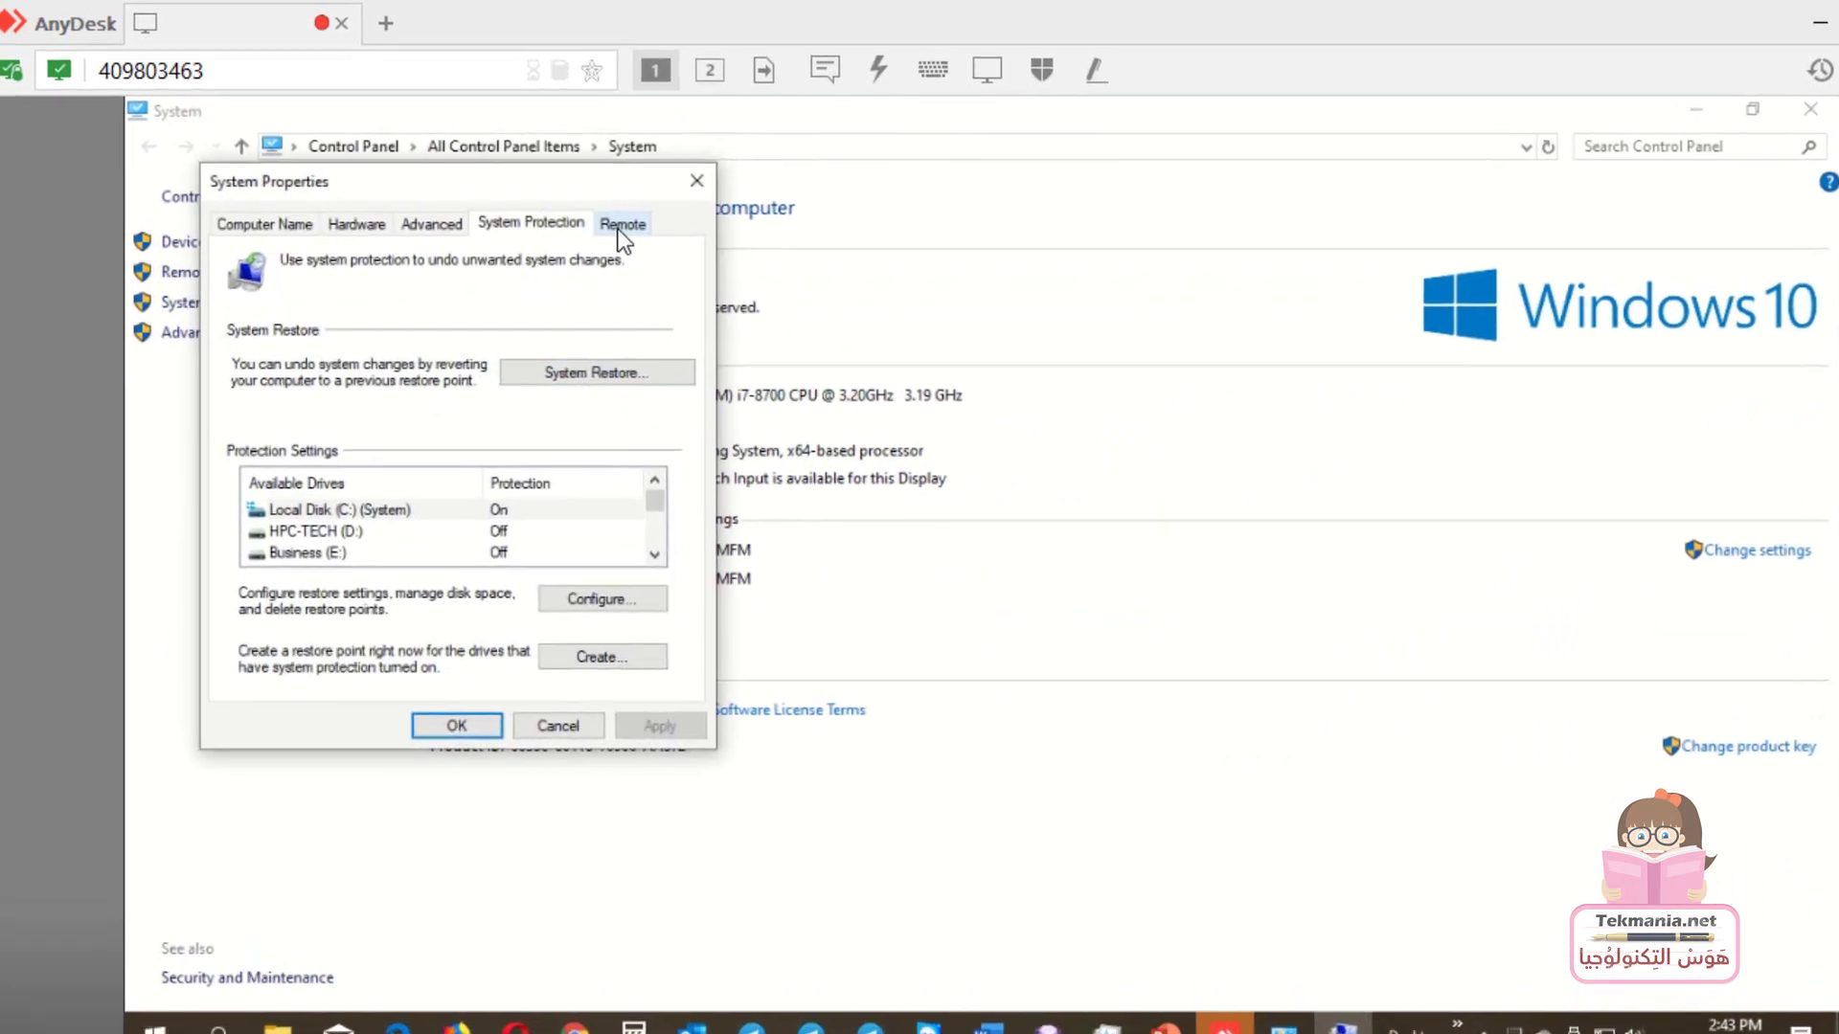
left_click(606, 217)
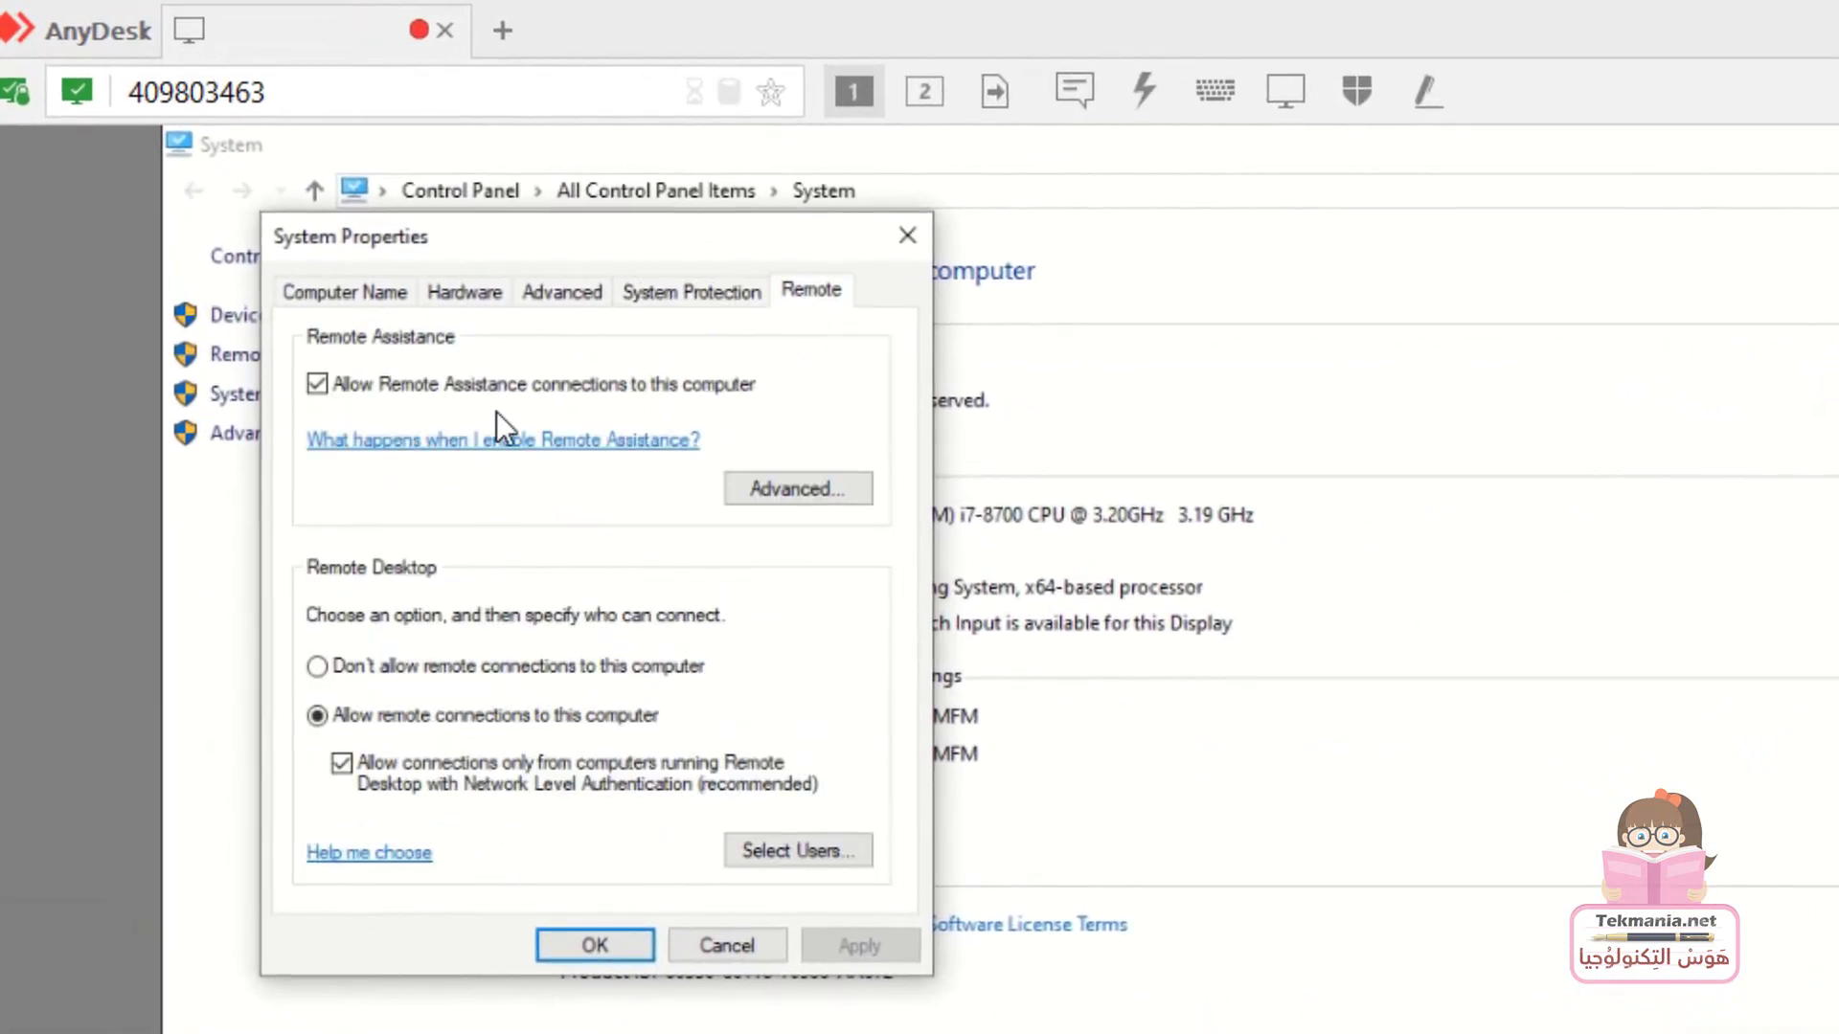
left_click(383, 385)
left_click(379, 387)
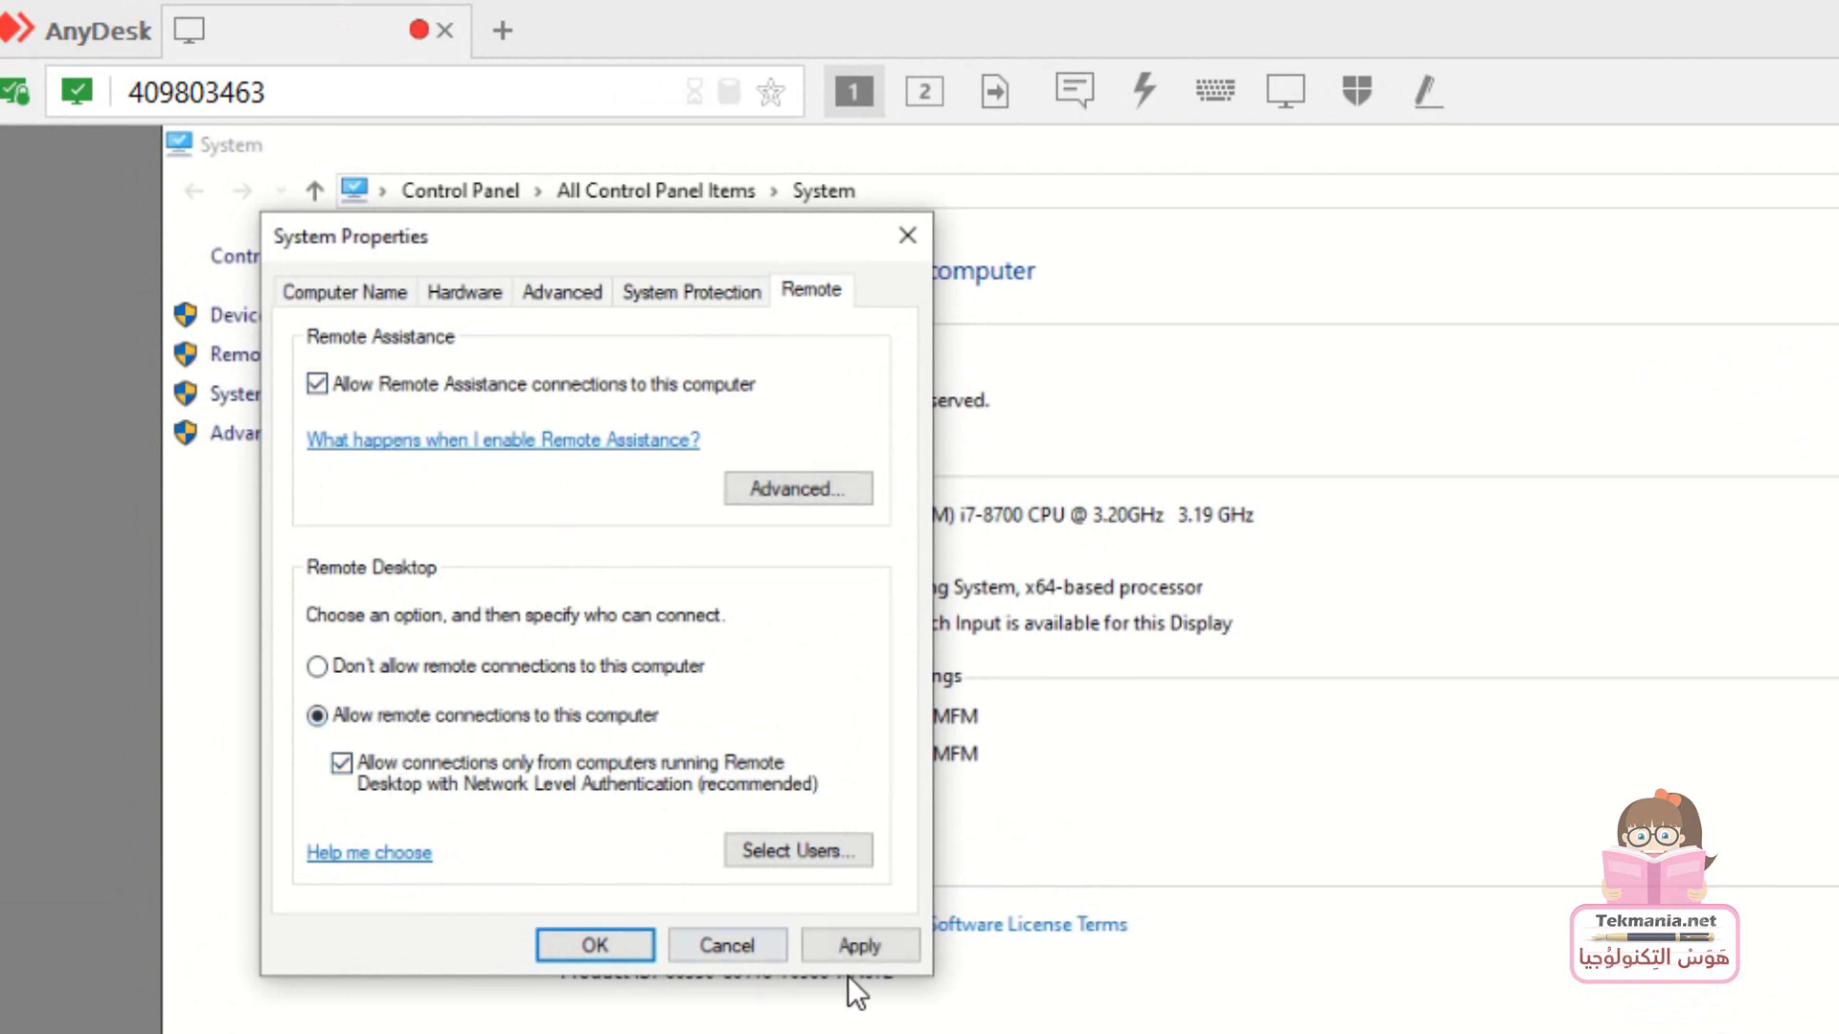
left_click(859, 945)
left_click(617, 944)
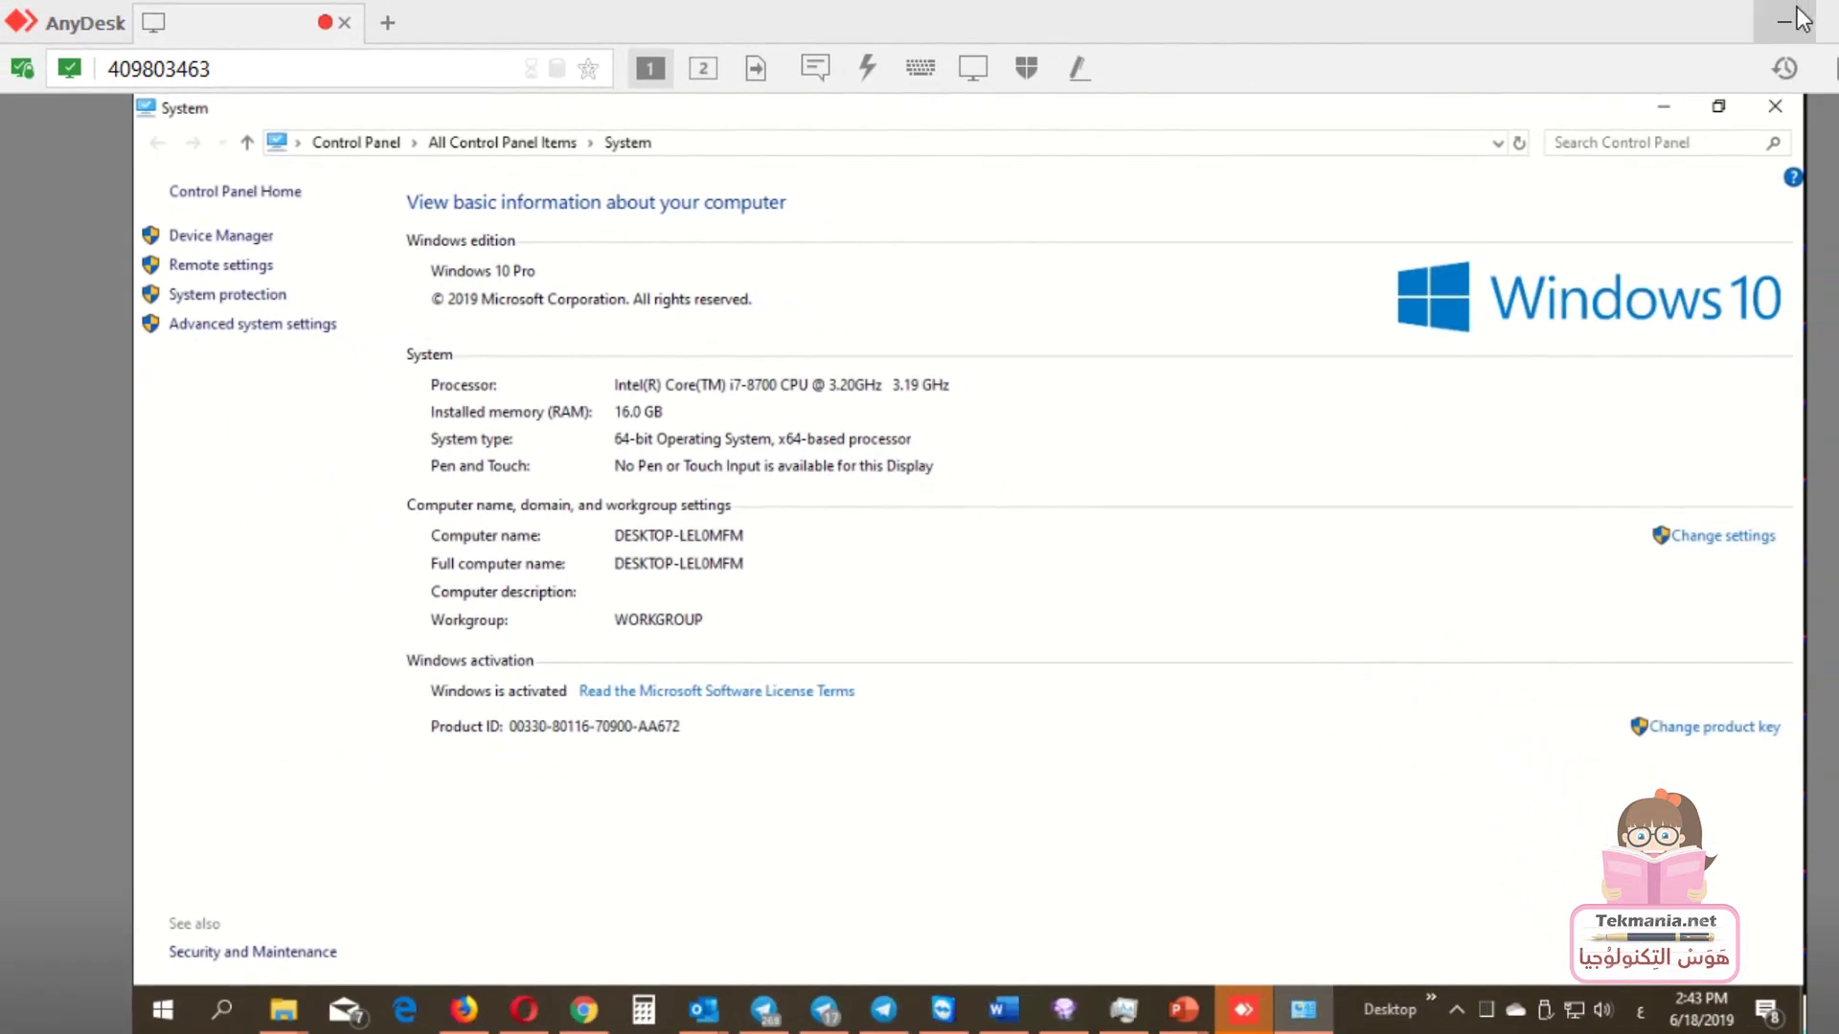
Dismiss the Remote Desktop error message on the local computer and close the System window on the remote one
left_click(1799, 15)
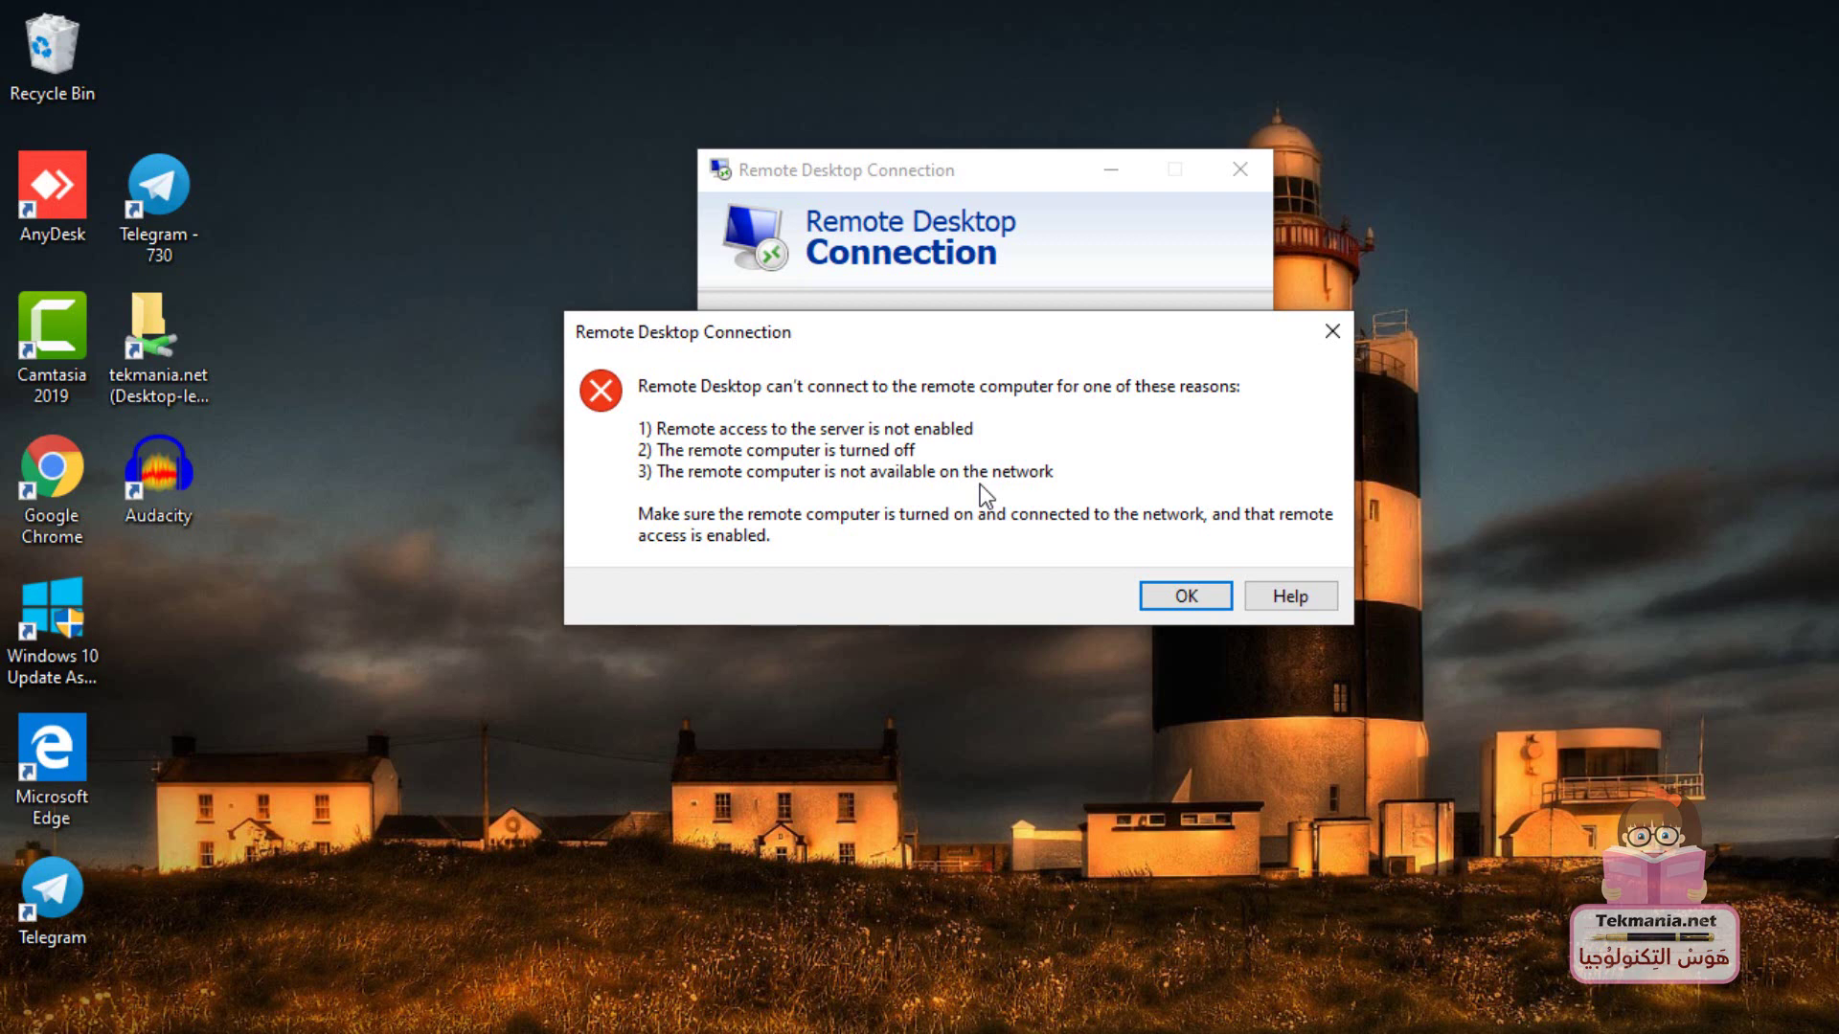
left_click(1197, 595)
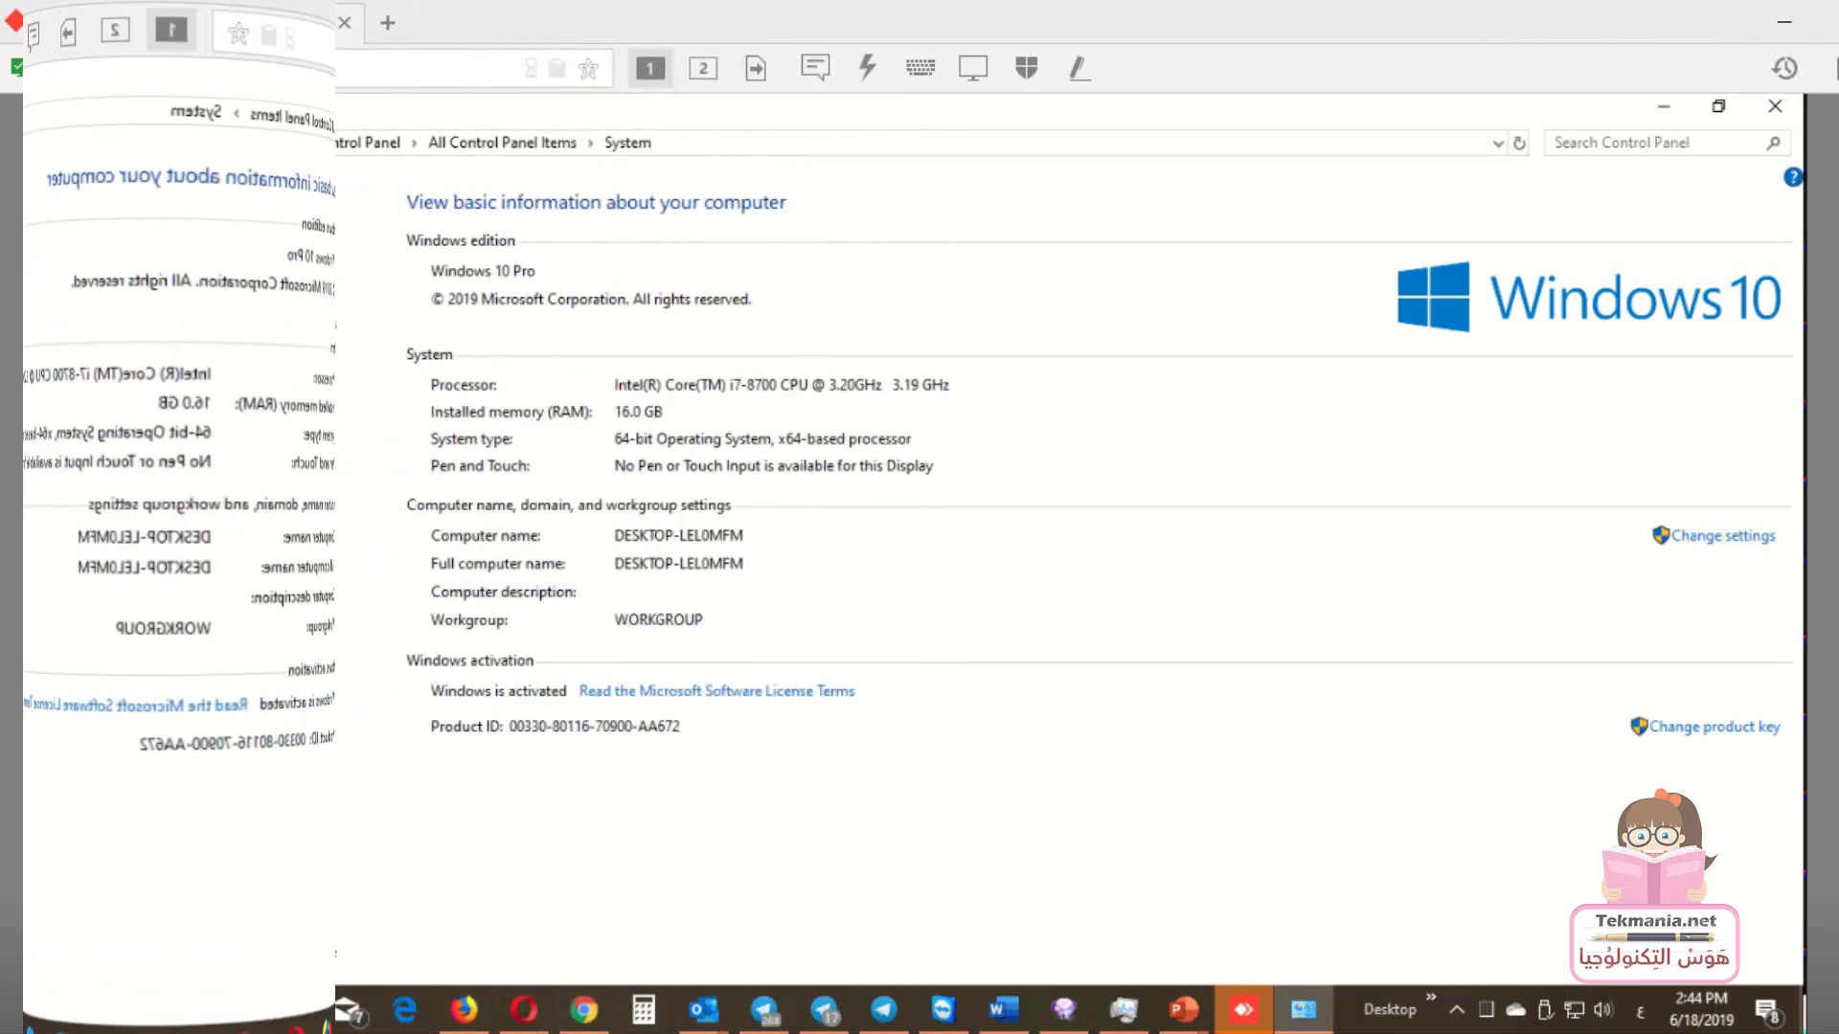
left_click(1777, 113)
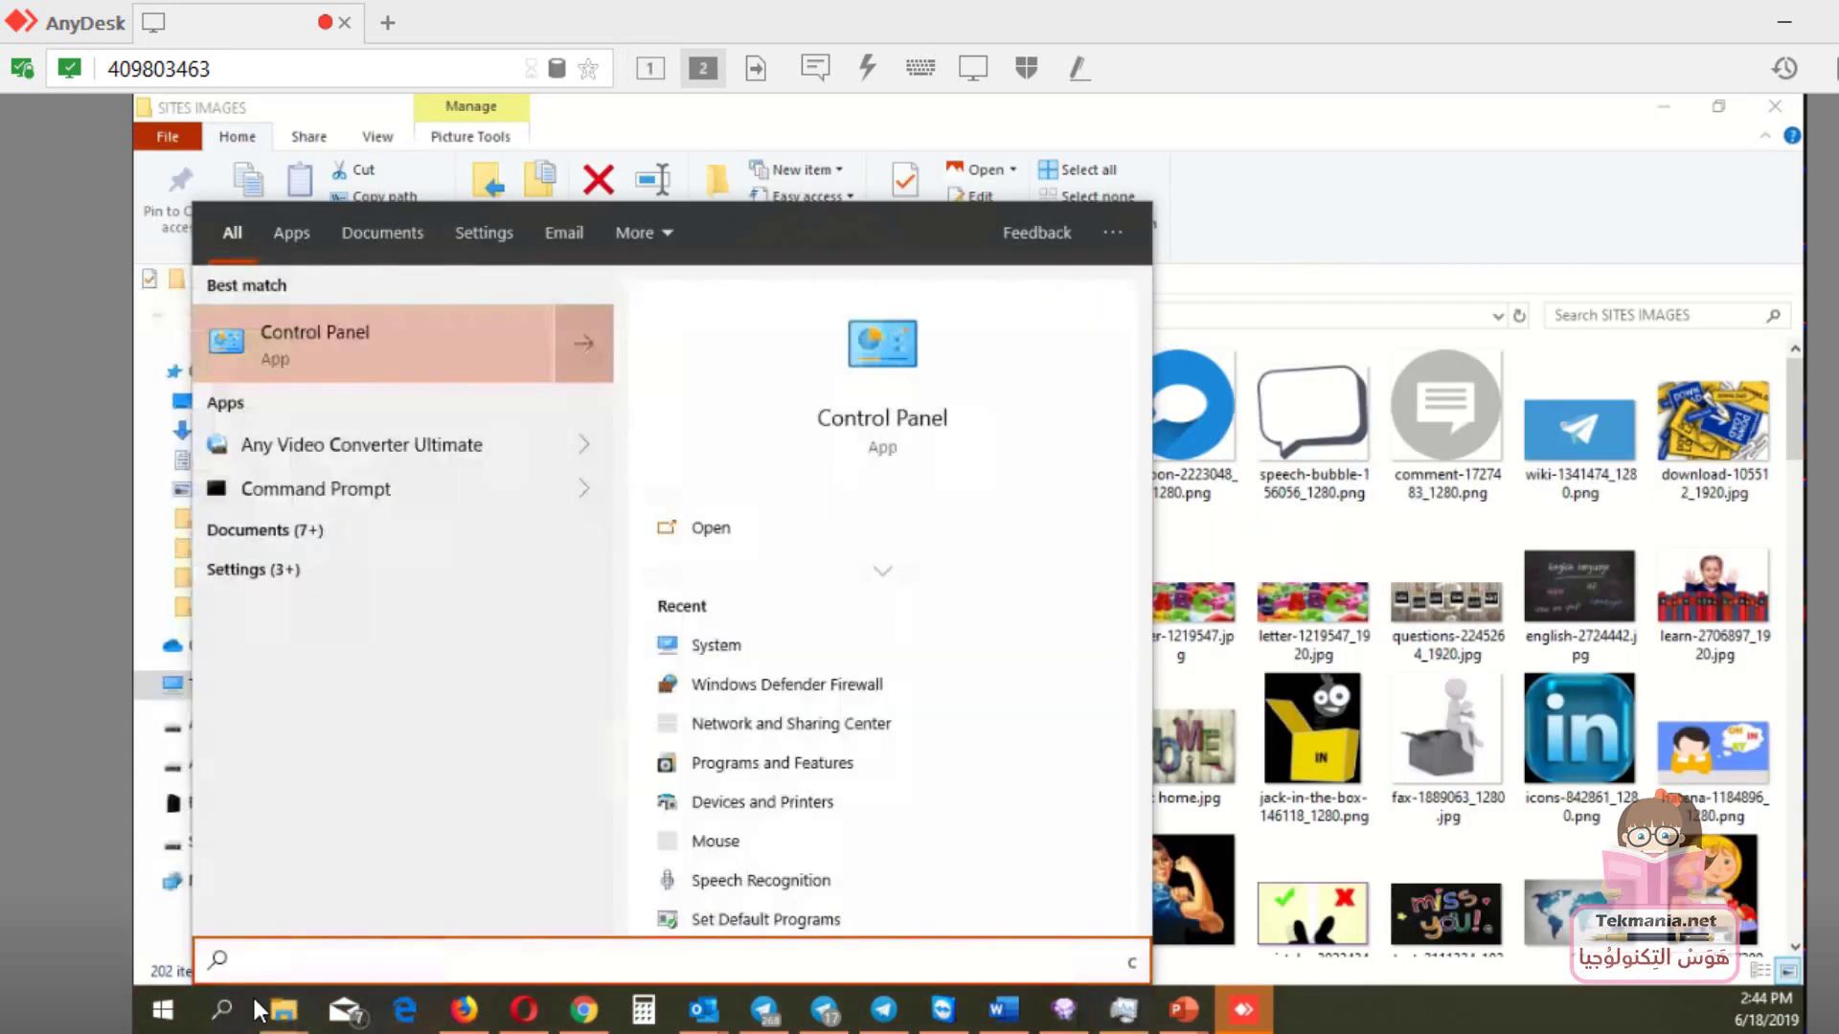
Open Windows Defender Firewall from the remote computer's Control Panel and turn the firewall off for public networks
left_click(396, 330)
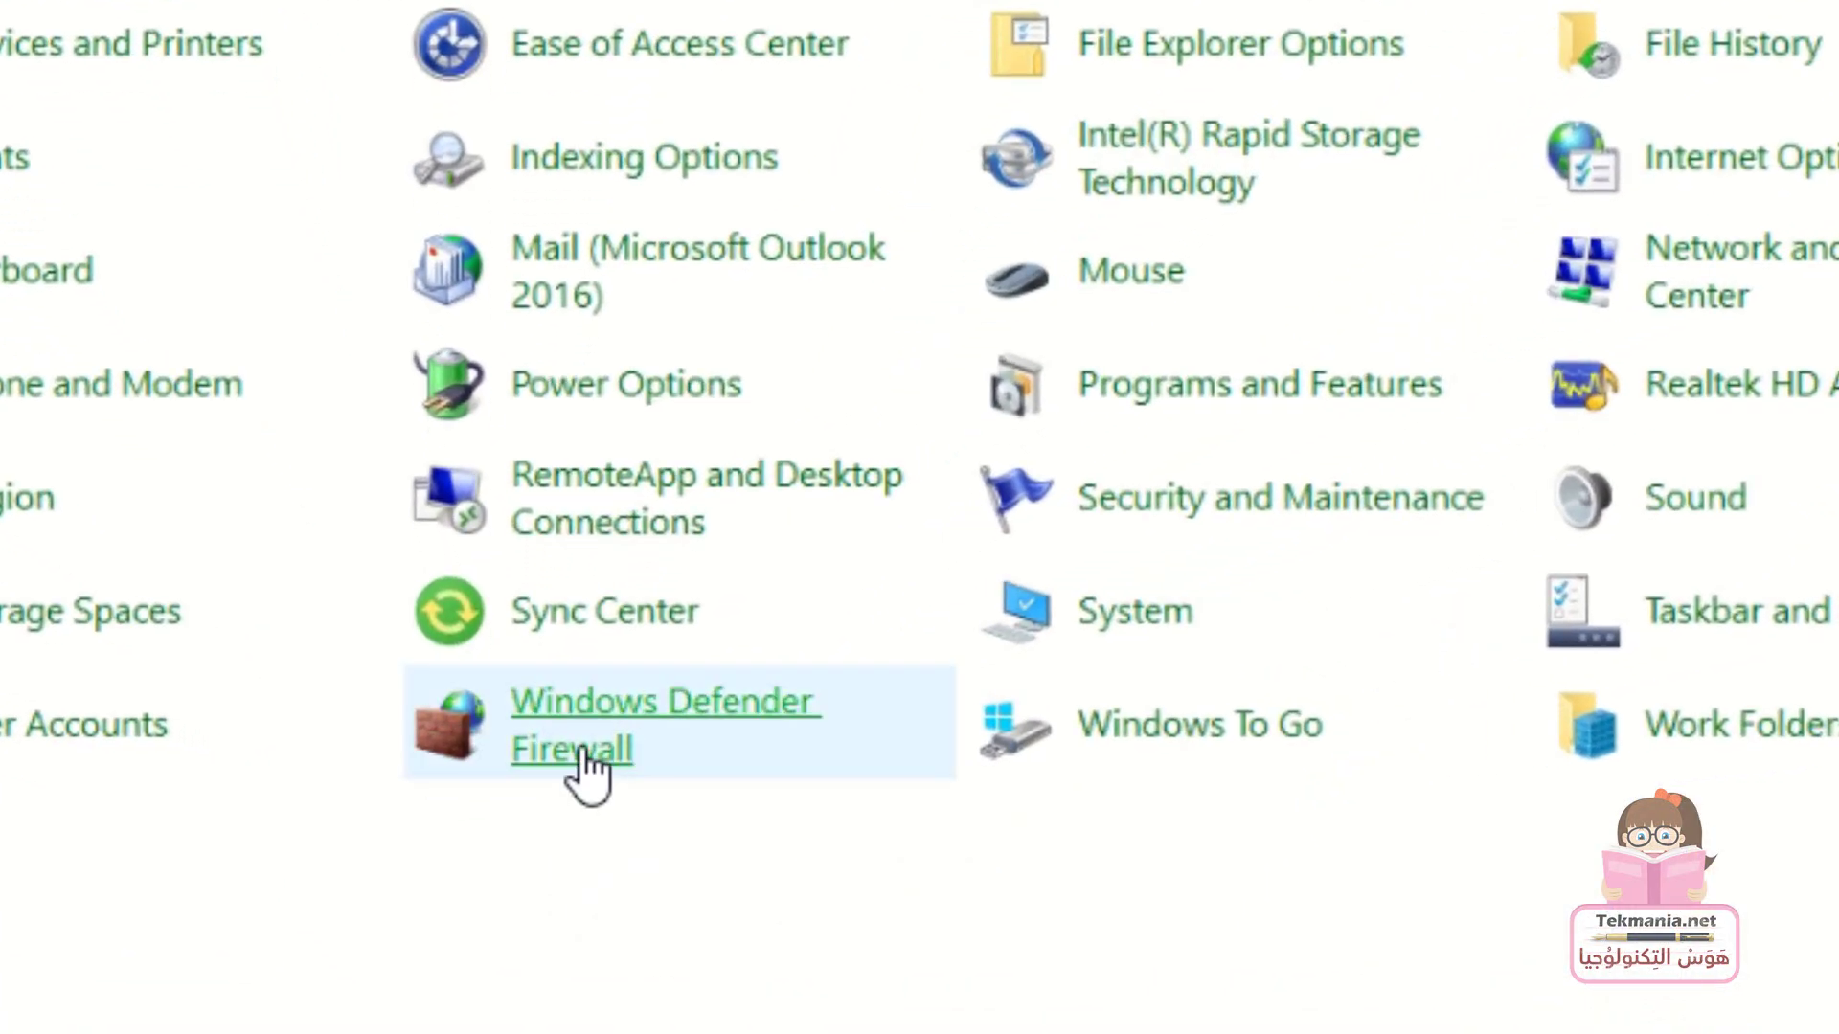
left_click(580, 800)
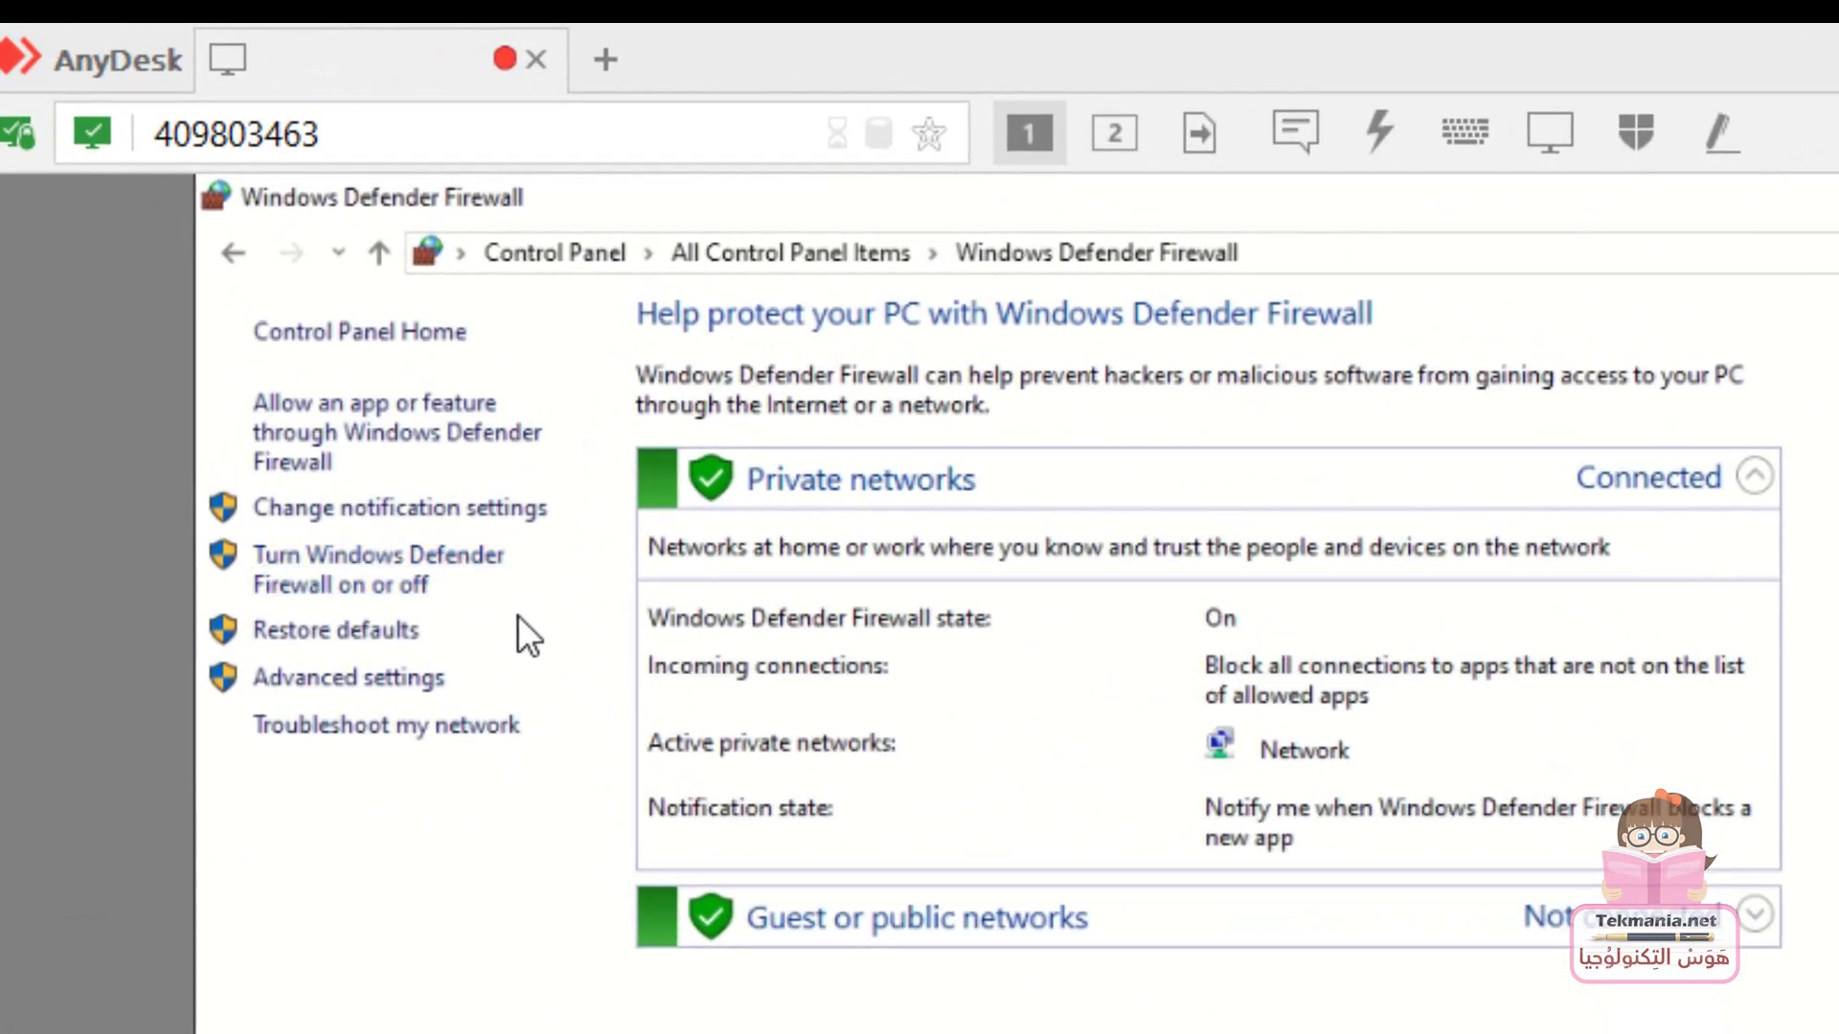
left_click(398, 584)
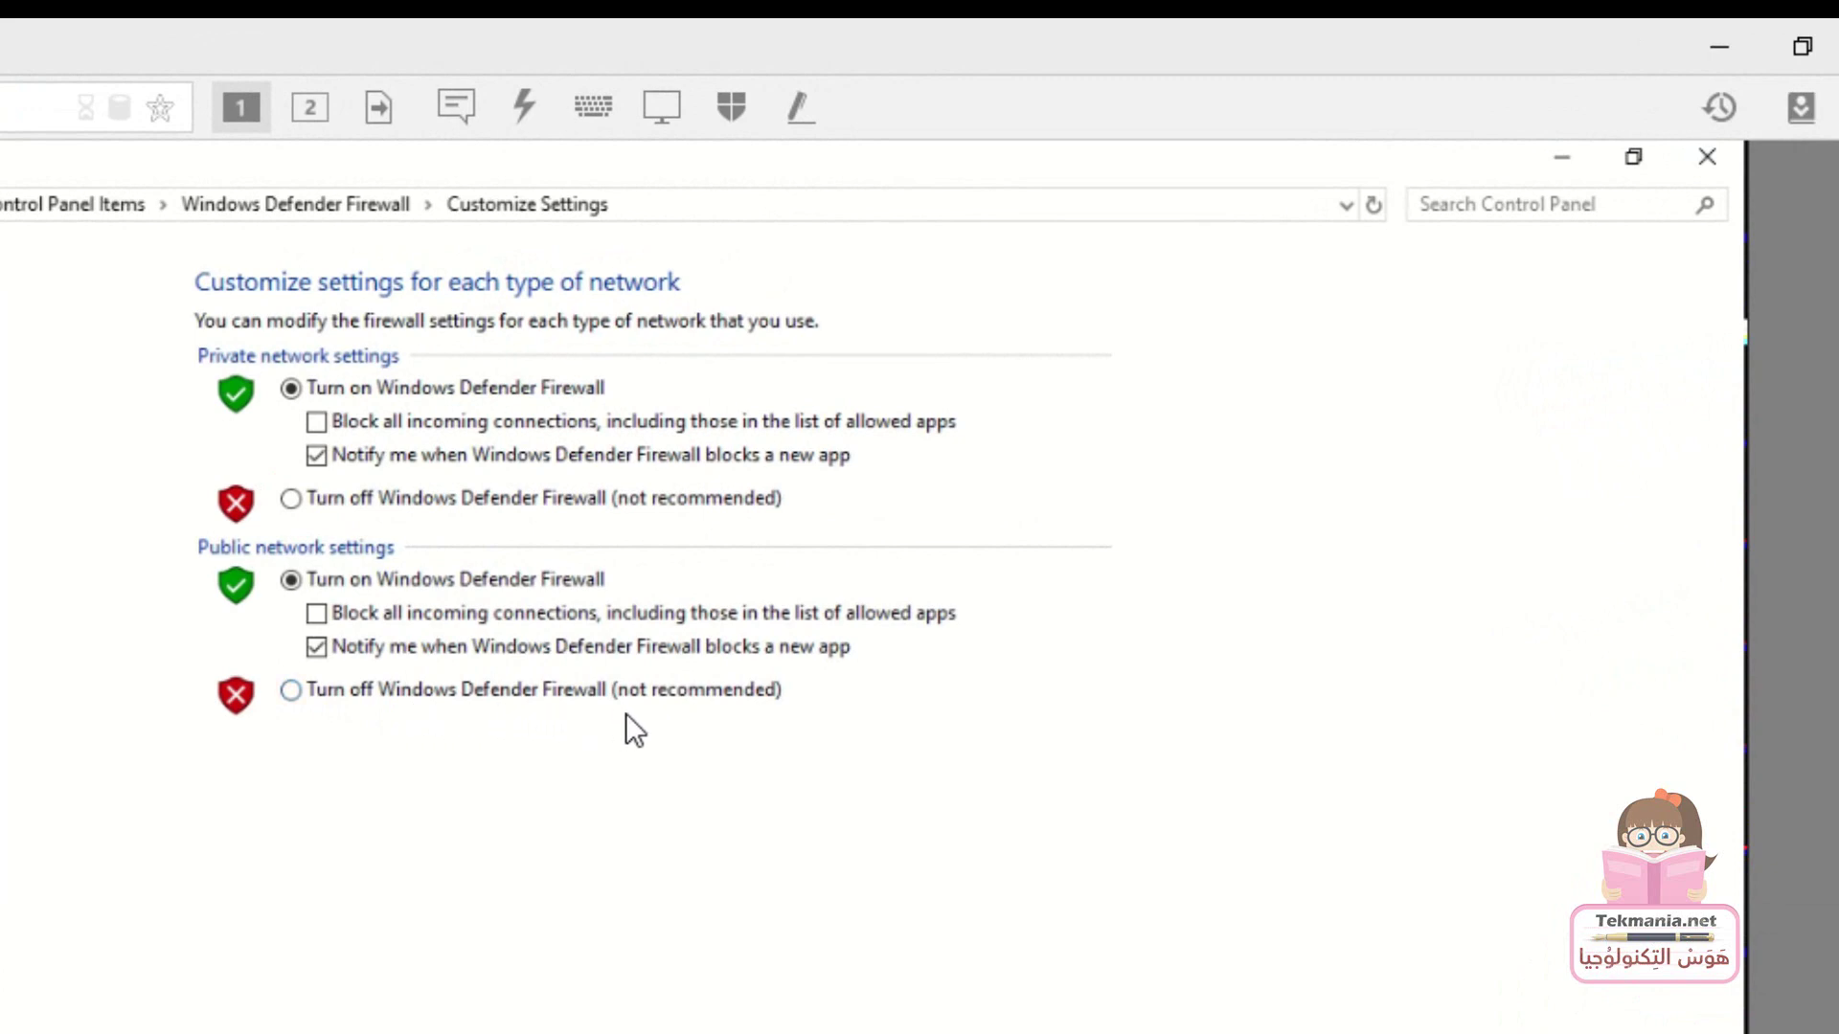
left_click(292, 690)
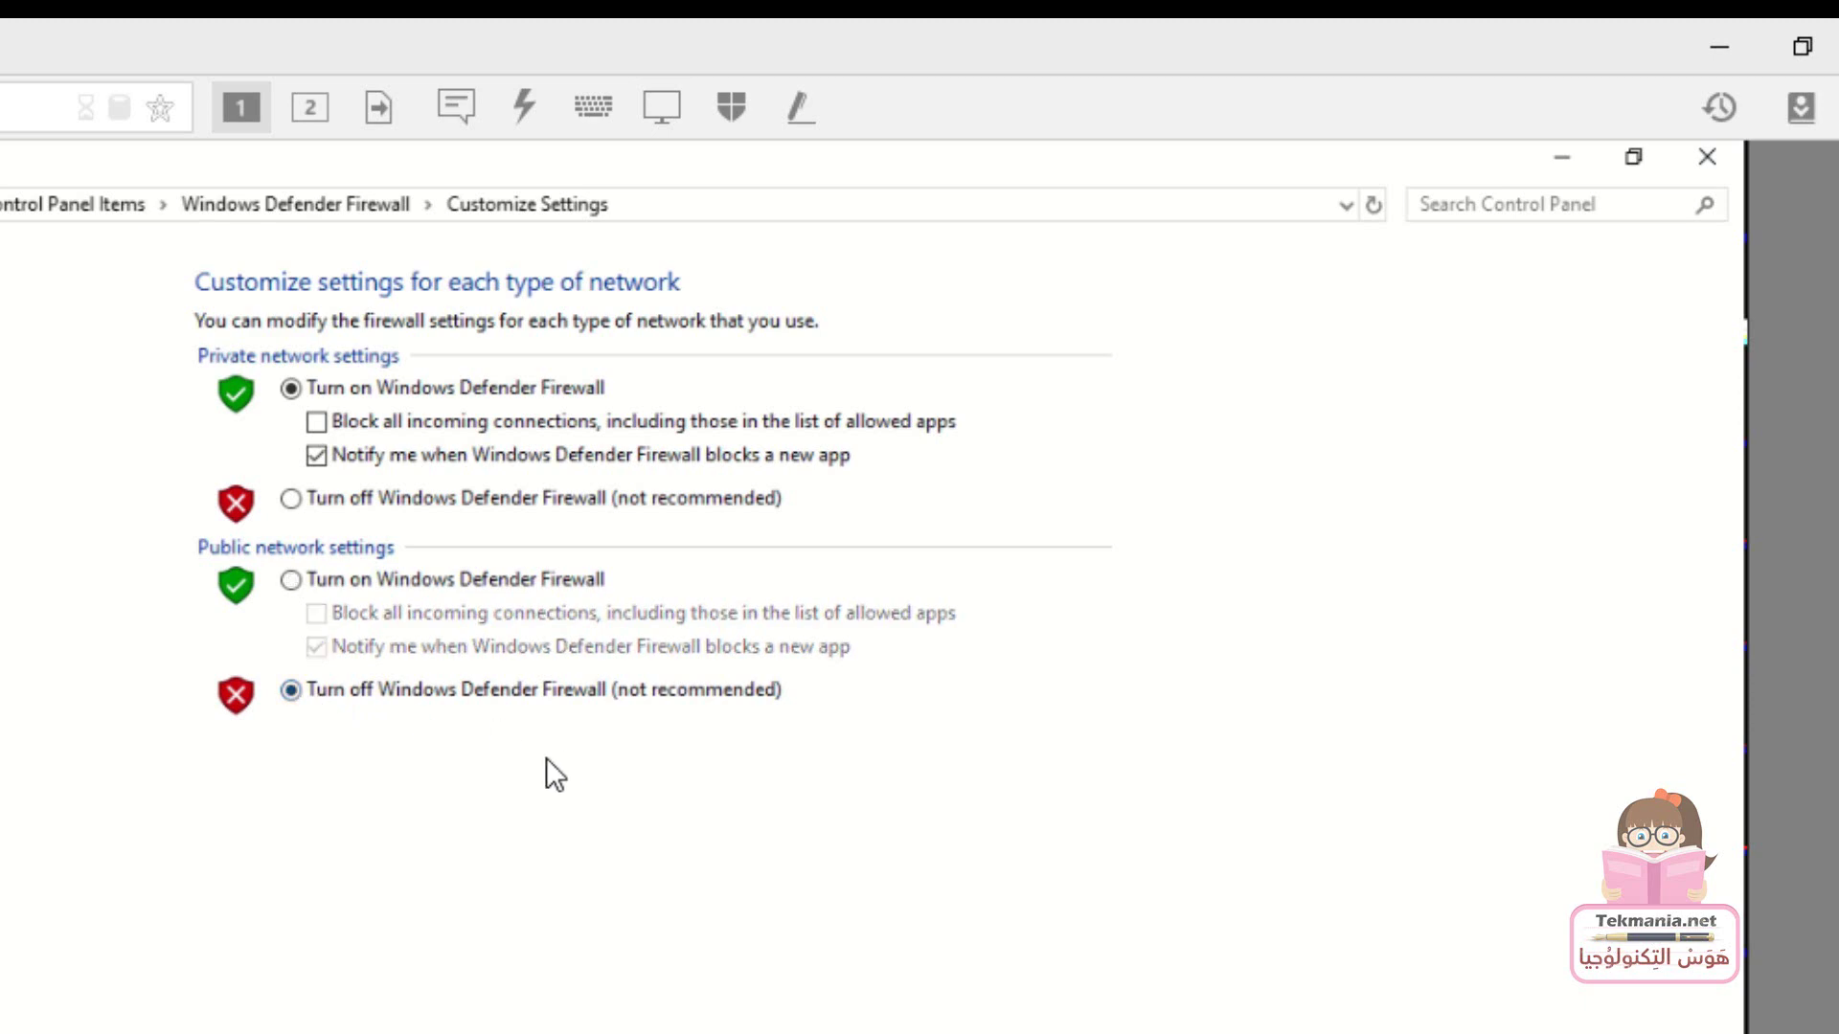
left_click(1212, 999)
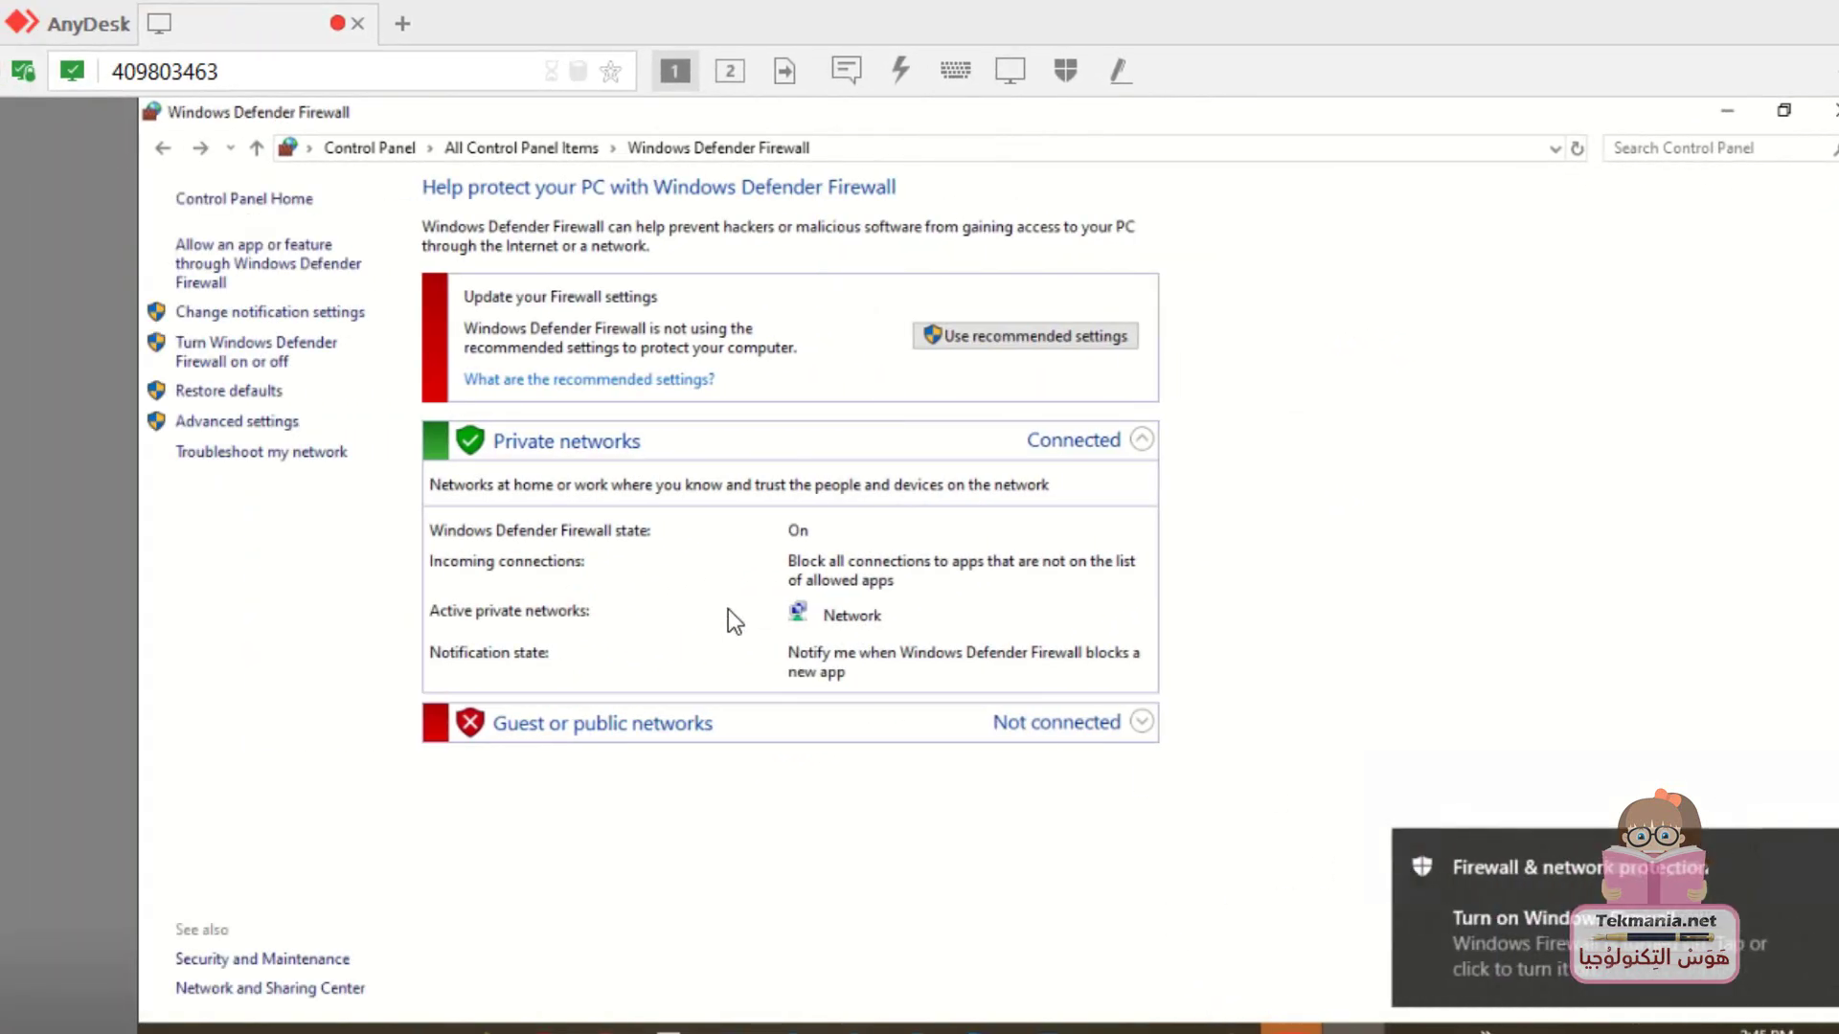
Turn off Windows Defender Firewall for private networks on the remote computer, keeping it off for public networks, and confirm the settings
left_click(245, 363)
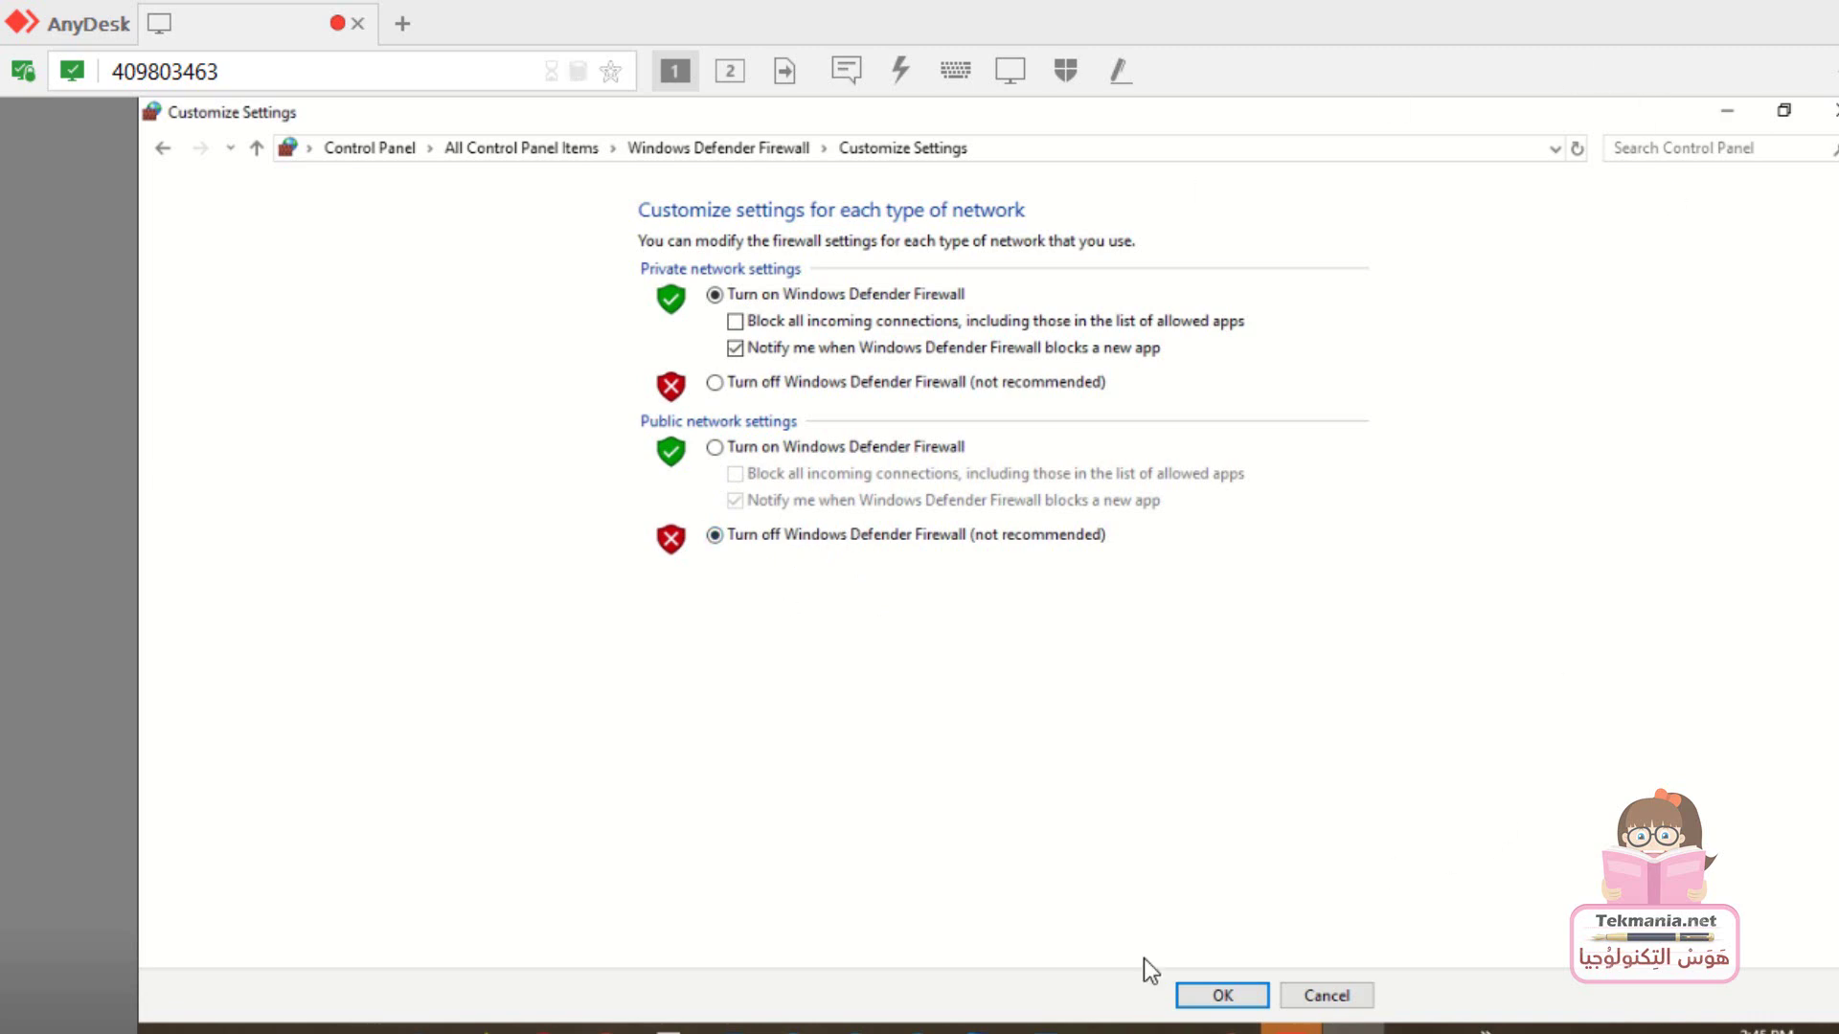
left_click(1222, 995)
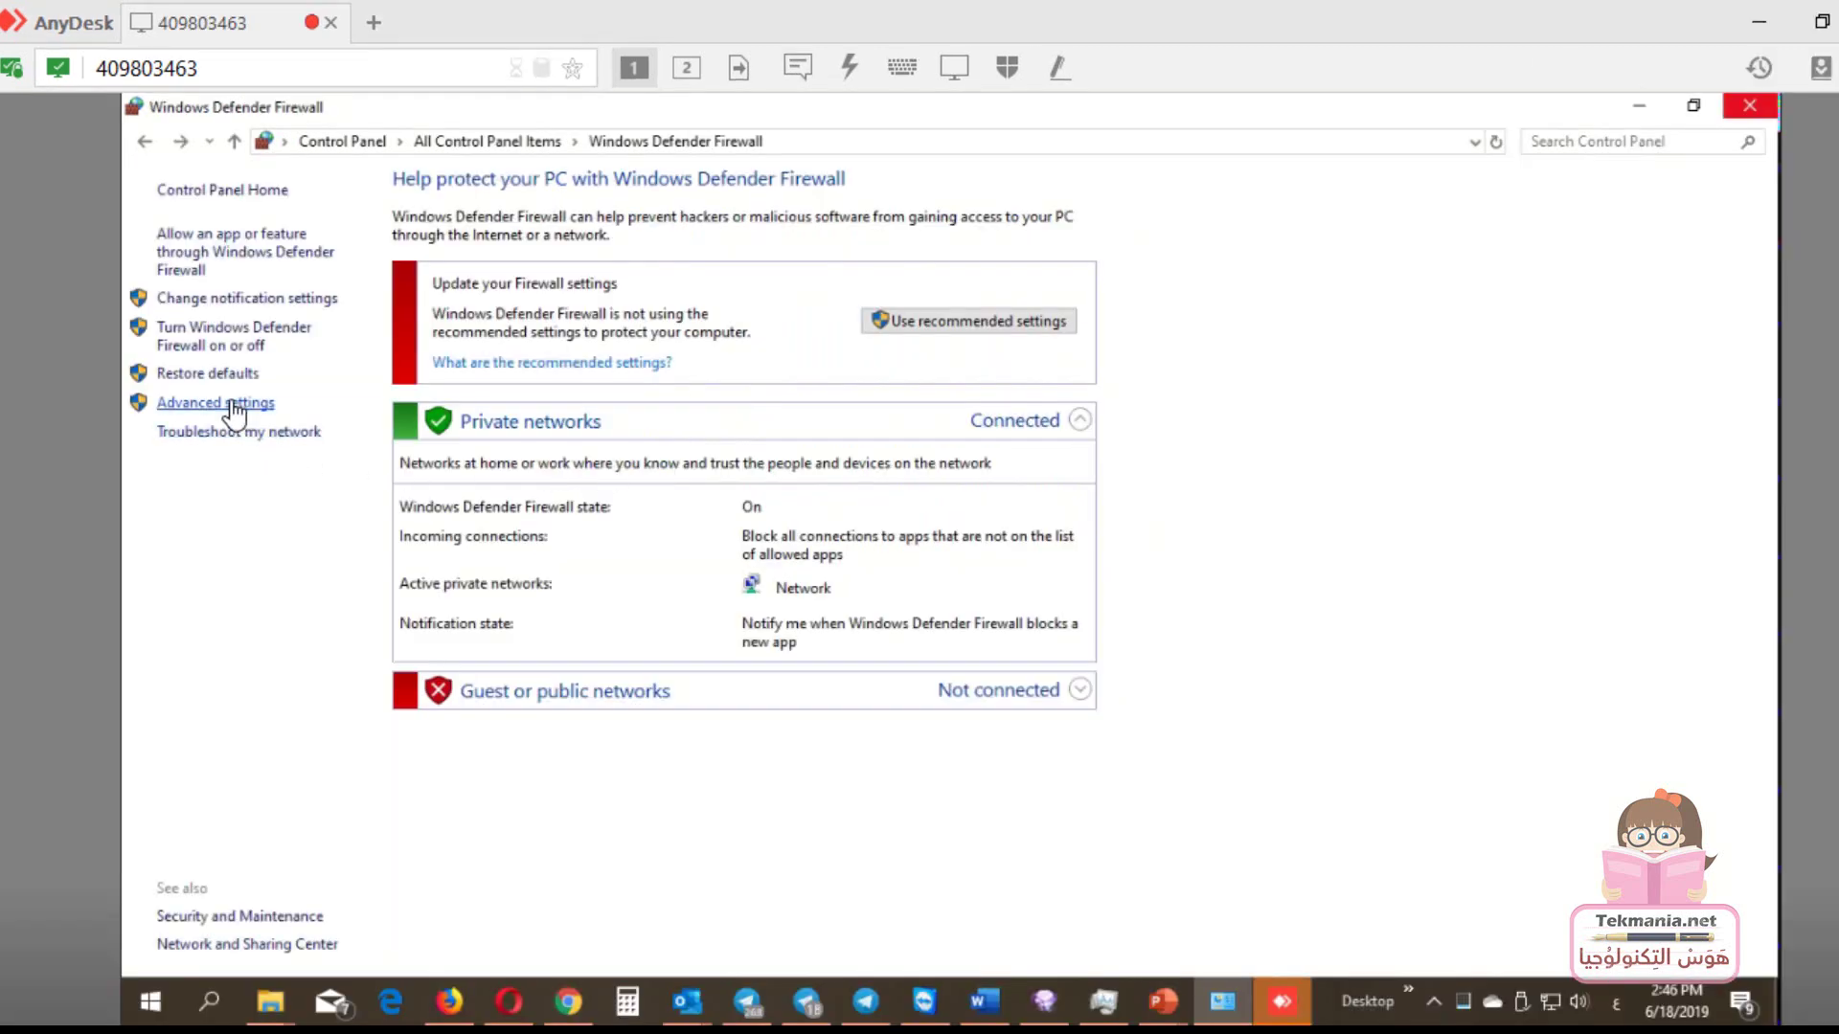
left_click(226, 347)
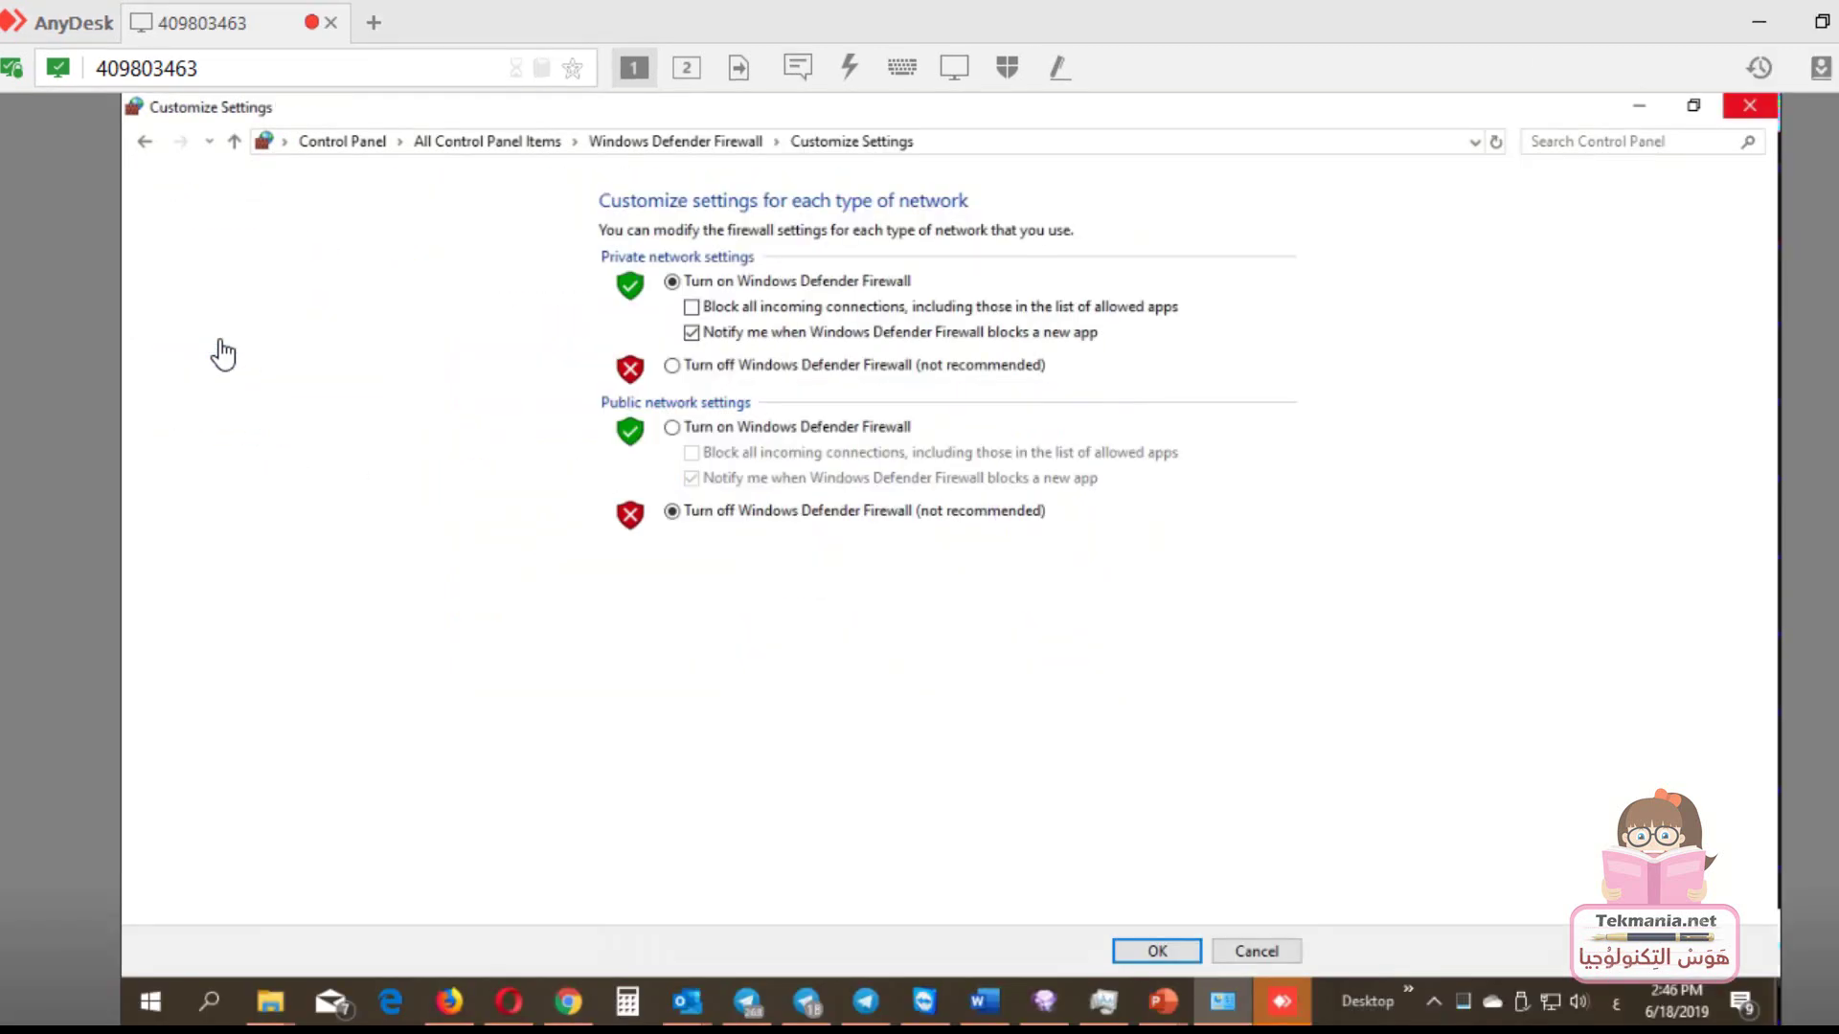
left_click(673, 367)
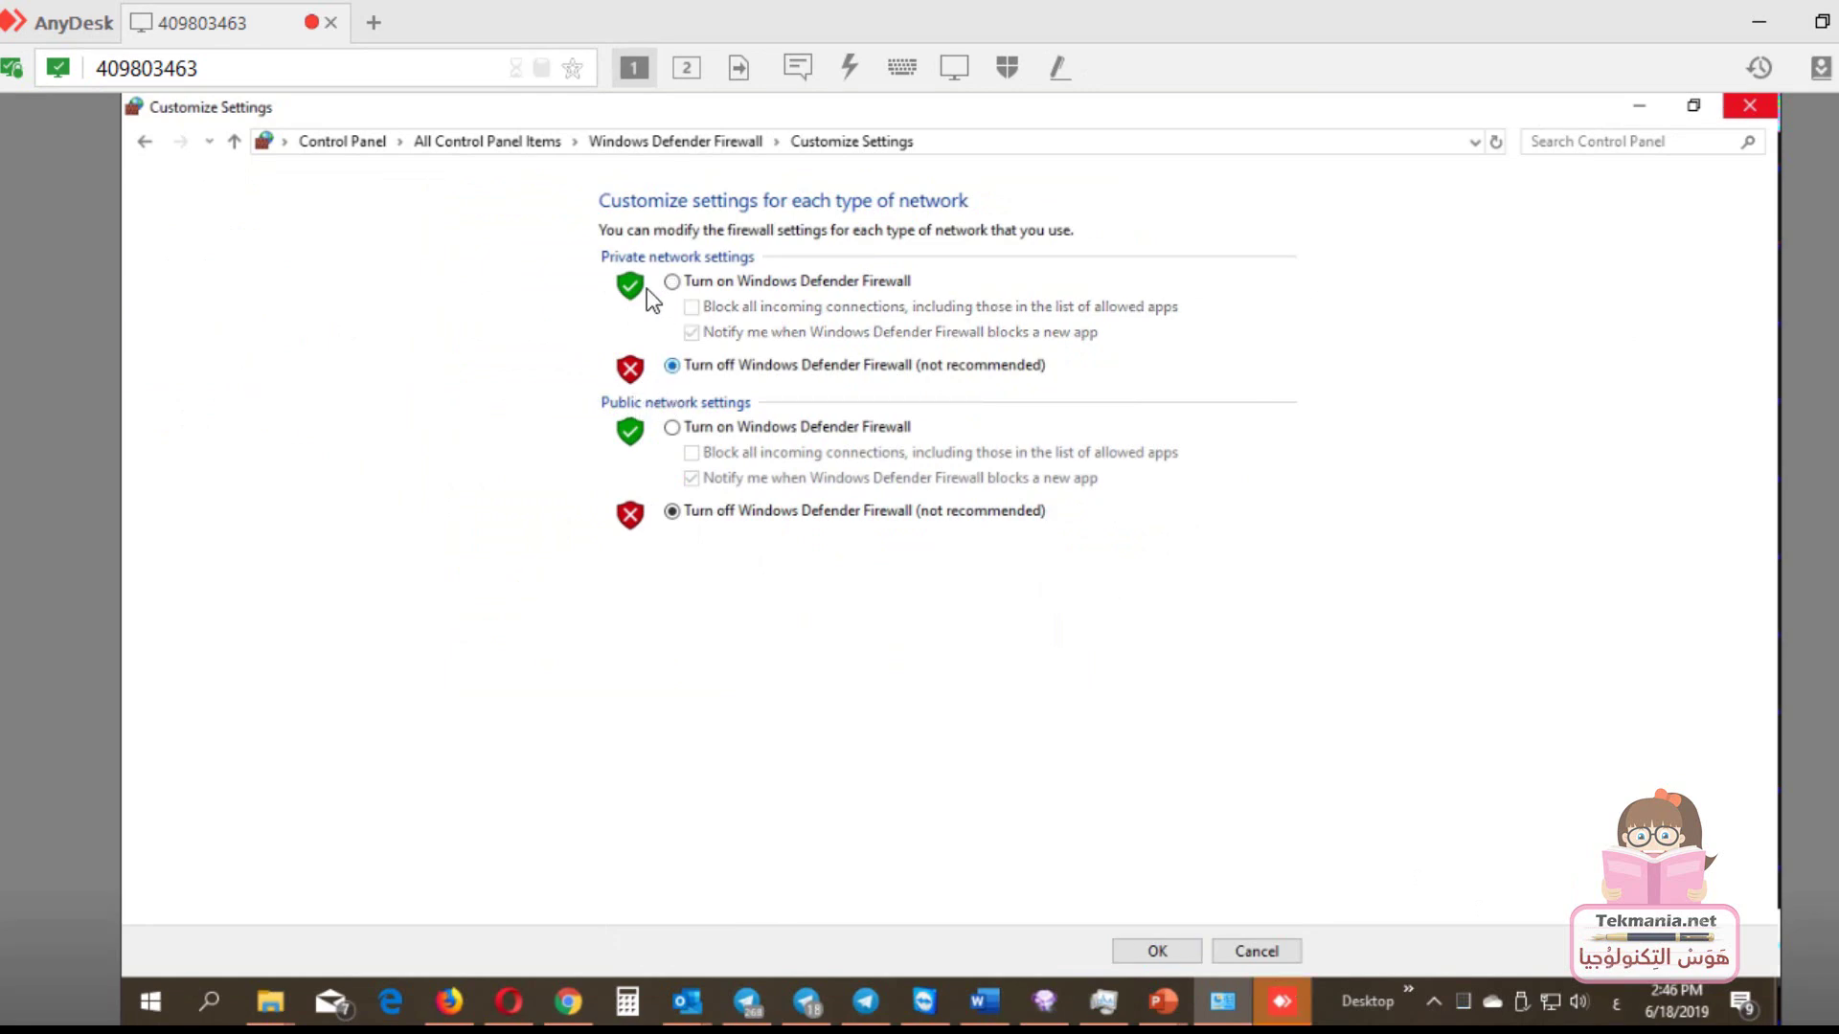
left_click(1157, 954)
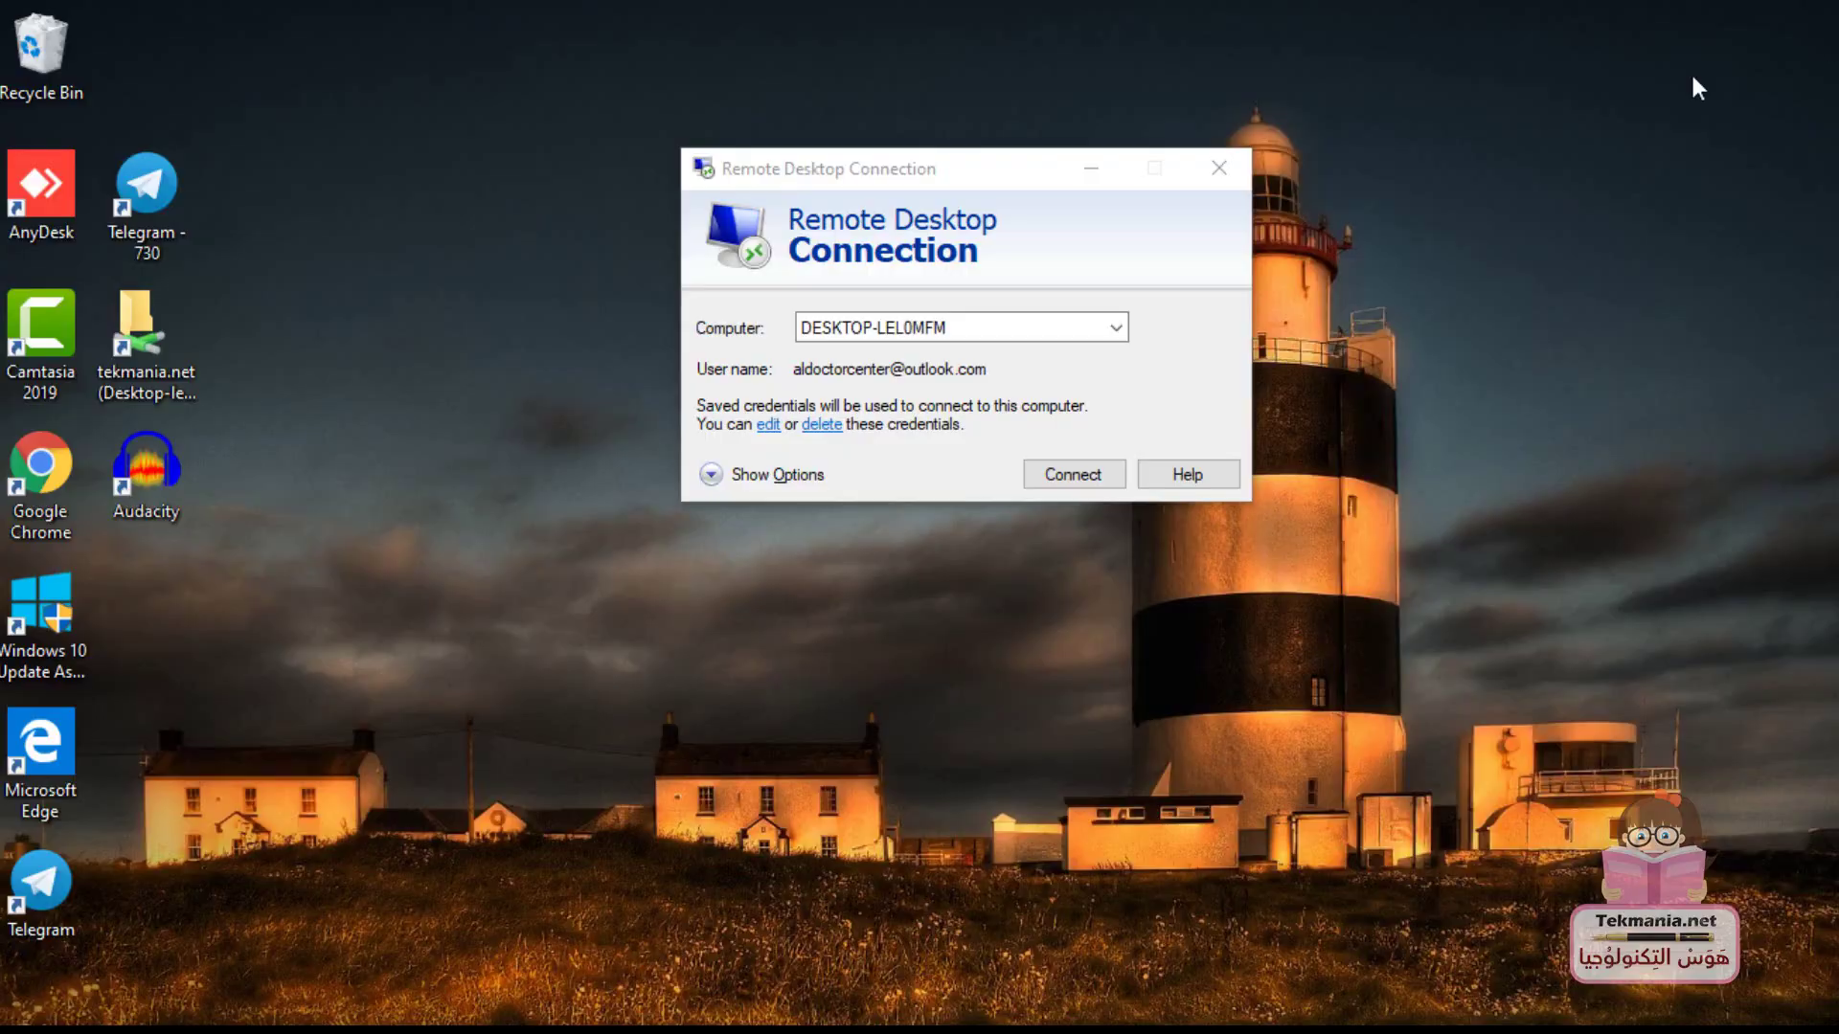
Connect to DESKTOP-LEL0MFM through Remote Desktop, and display the session in a smaller window moved aside on the local desktop
left_click(1071, 474)
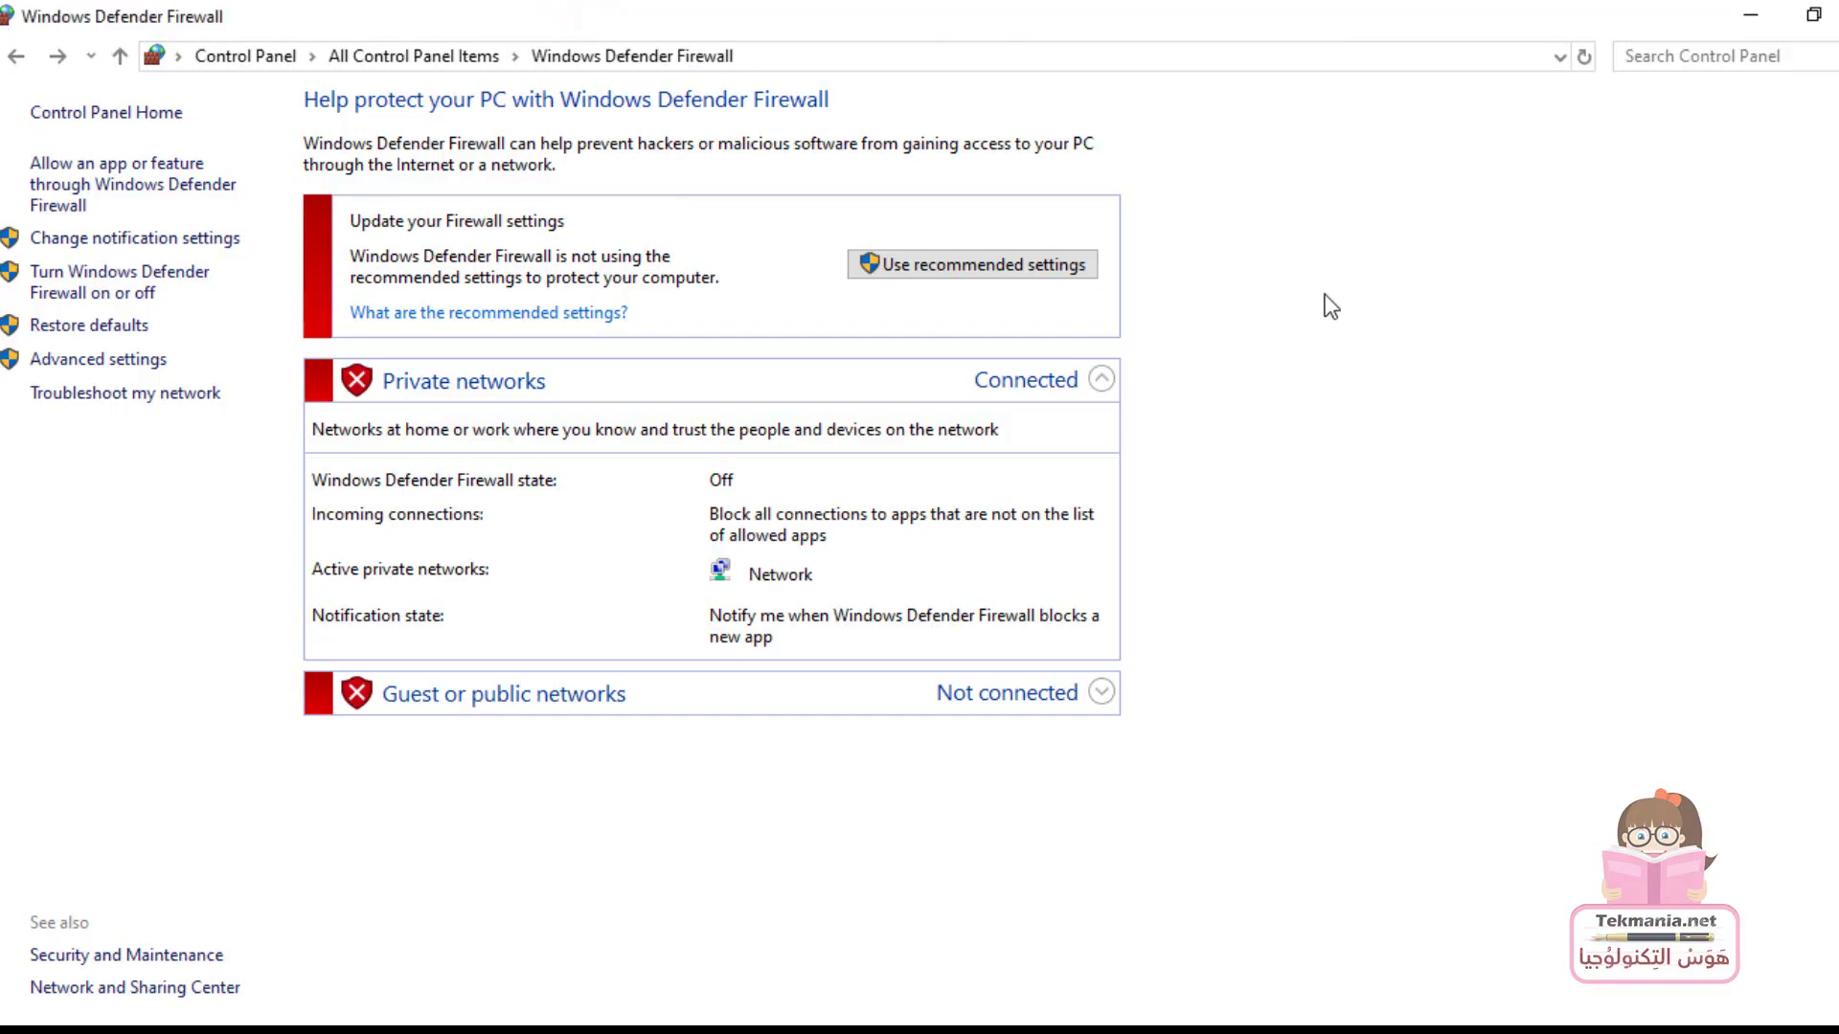
double_click(685, 10)
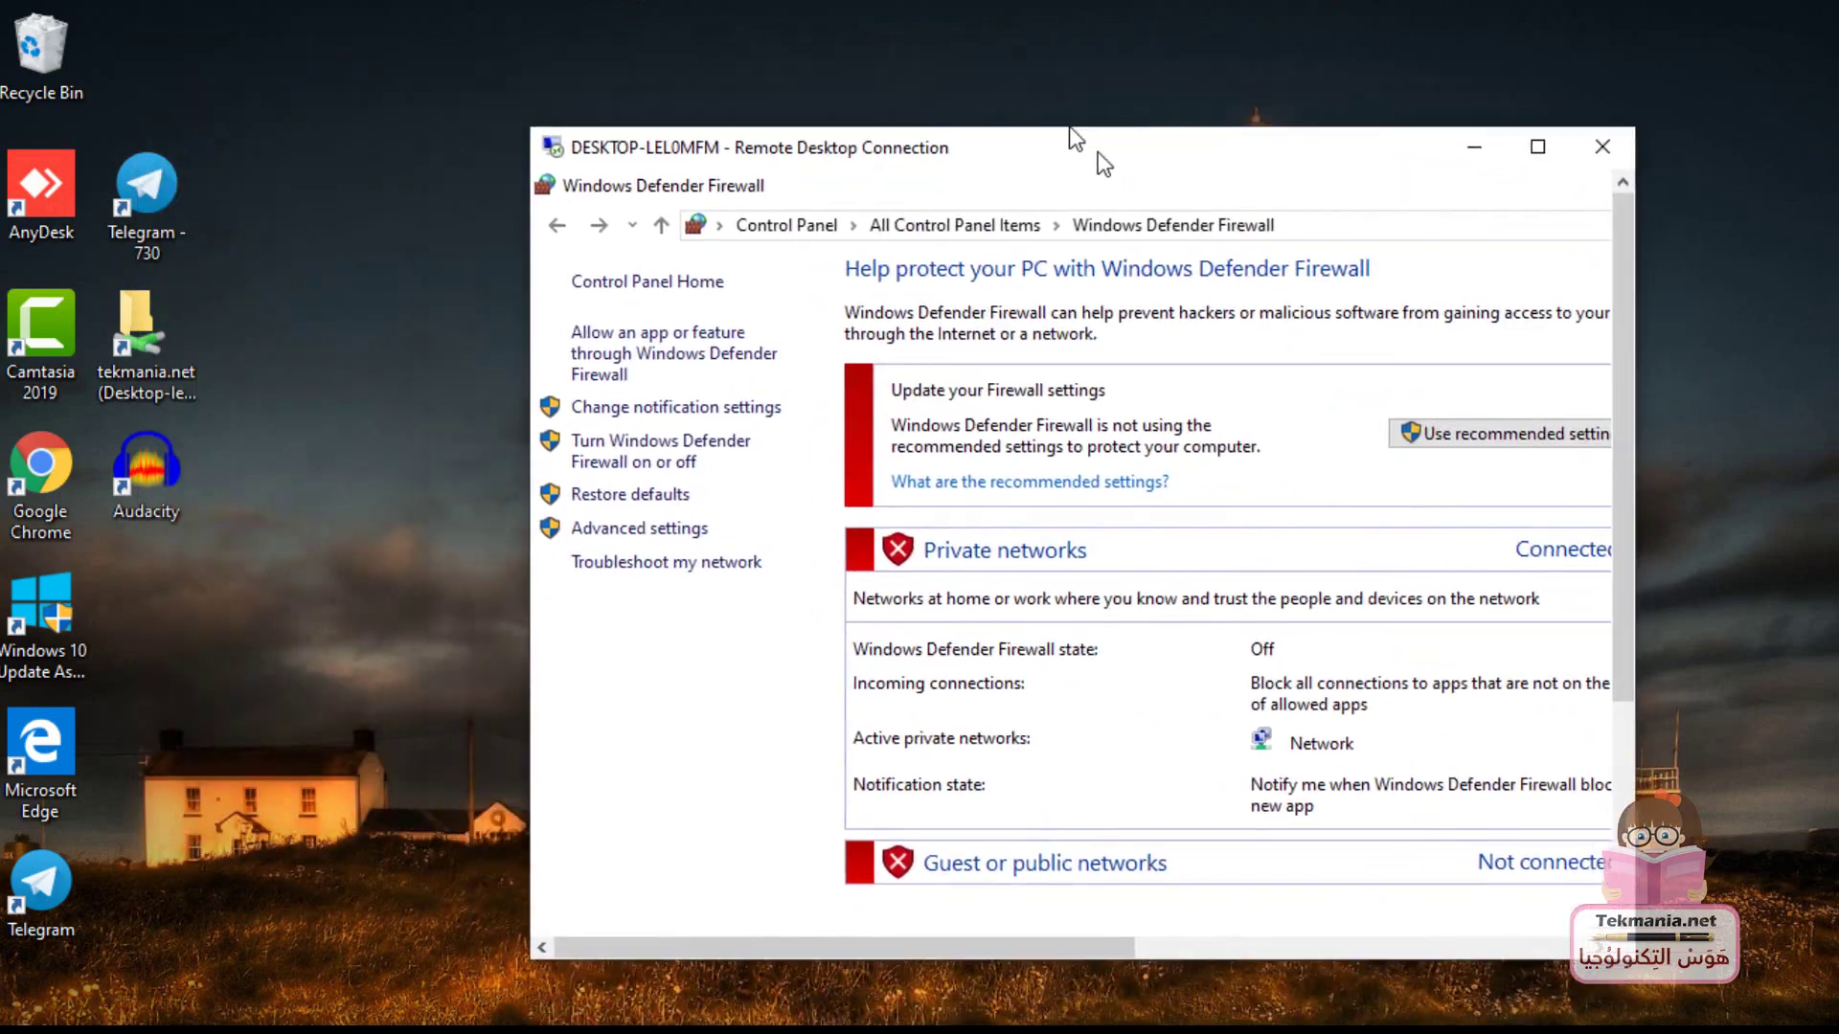
left_click_drag(1097, 151, 1244, 73)
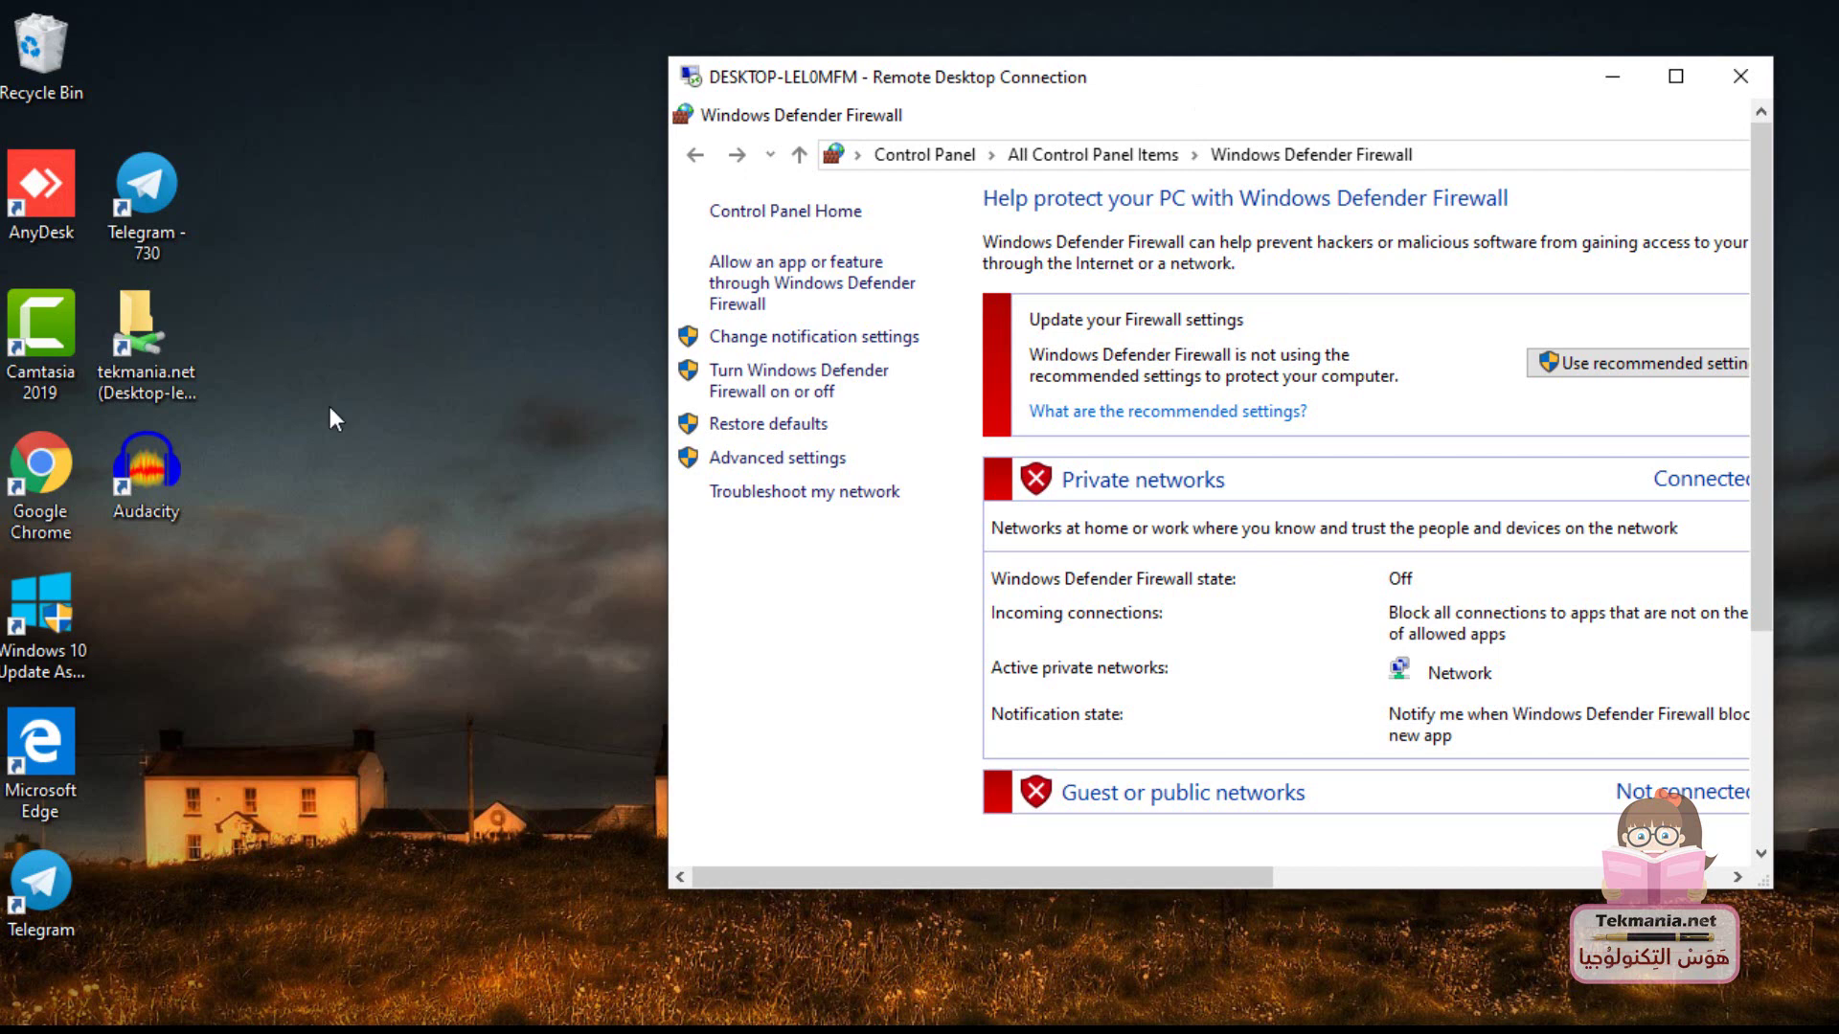
Return the DESKTOP-LEL0MFM session to full screen and close the remote connection
left_click(1676, 76)
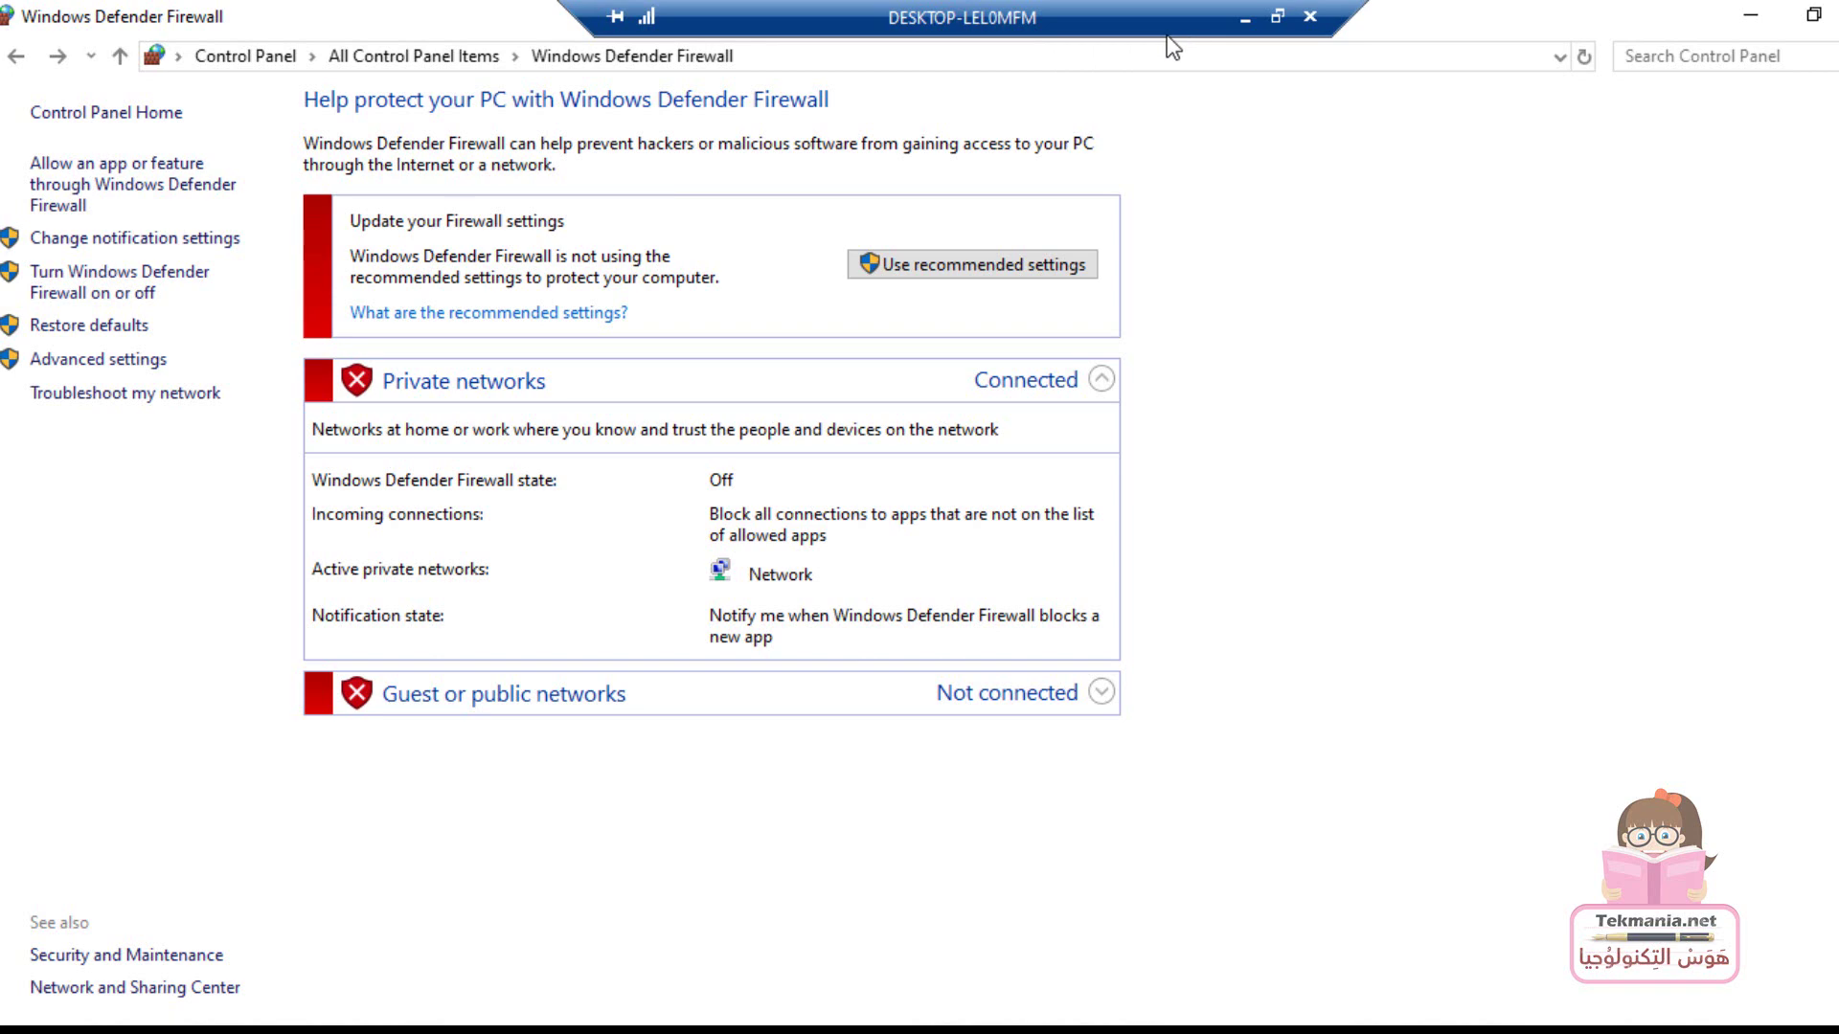
left_click(1309, 17)
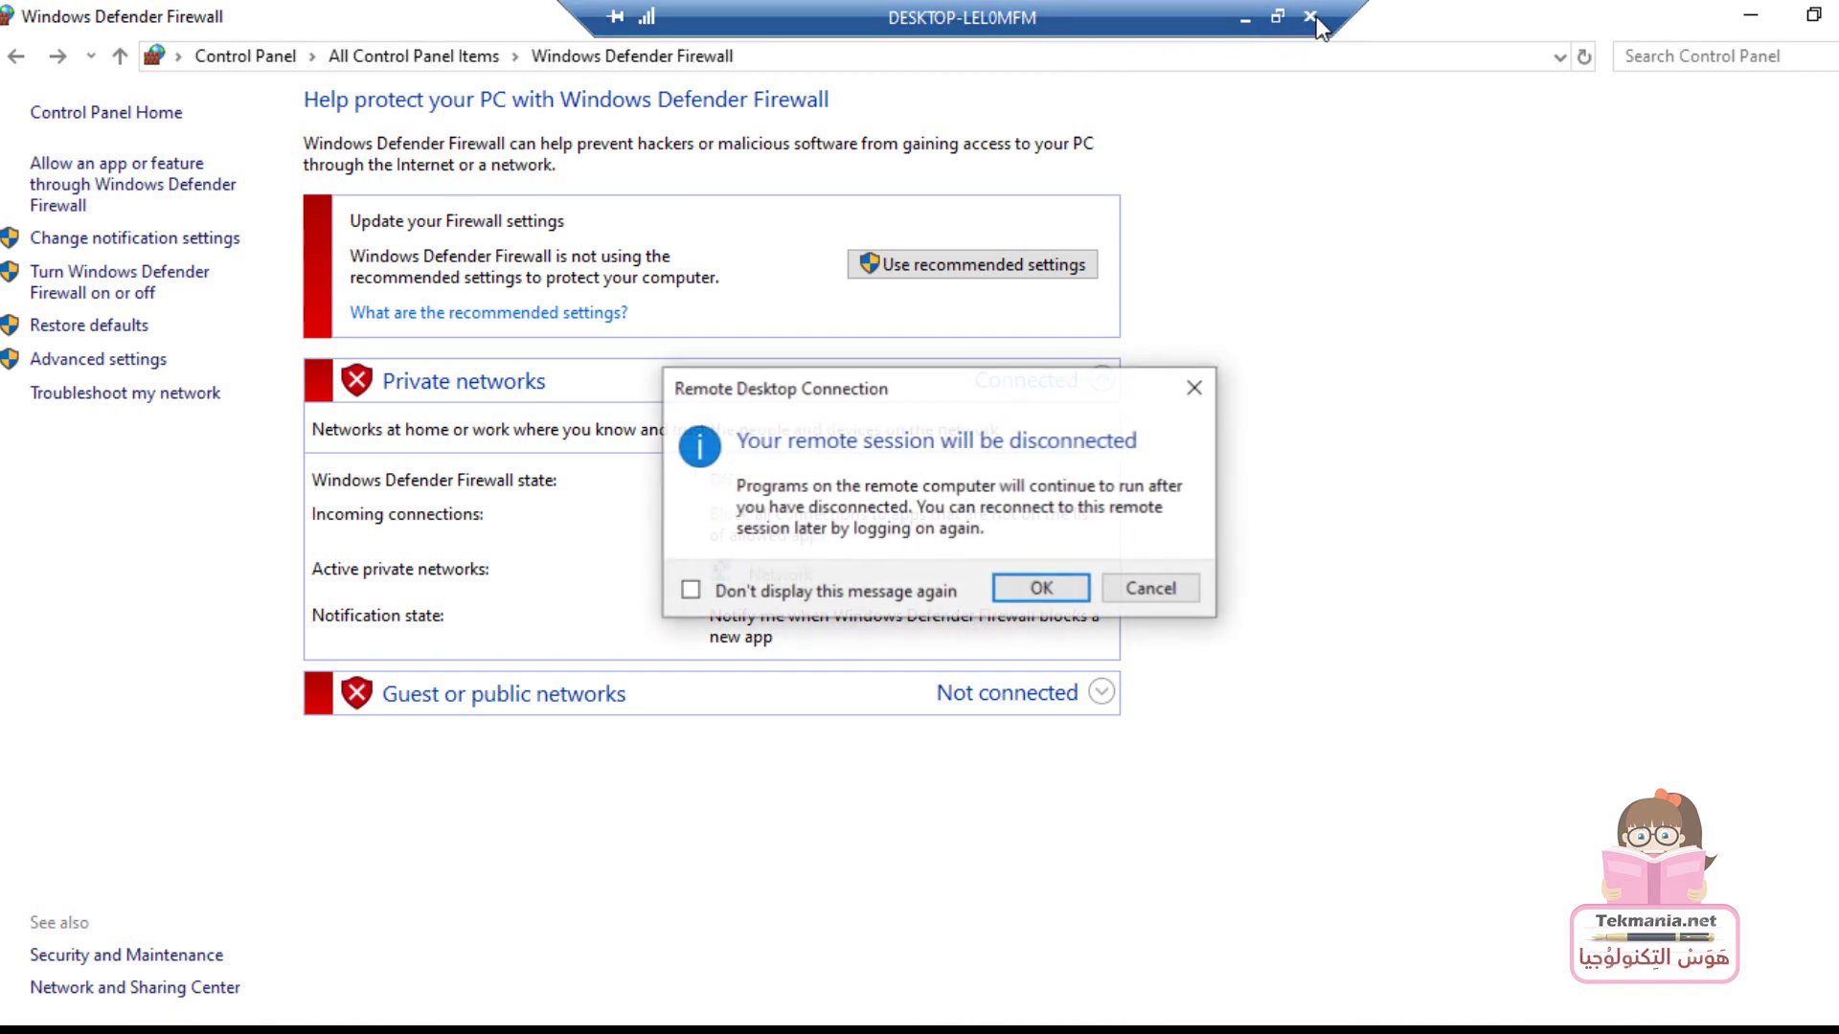